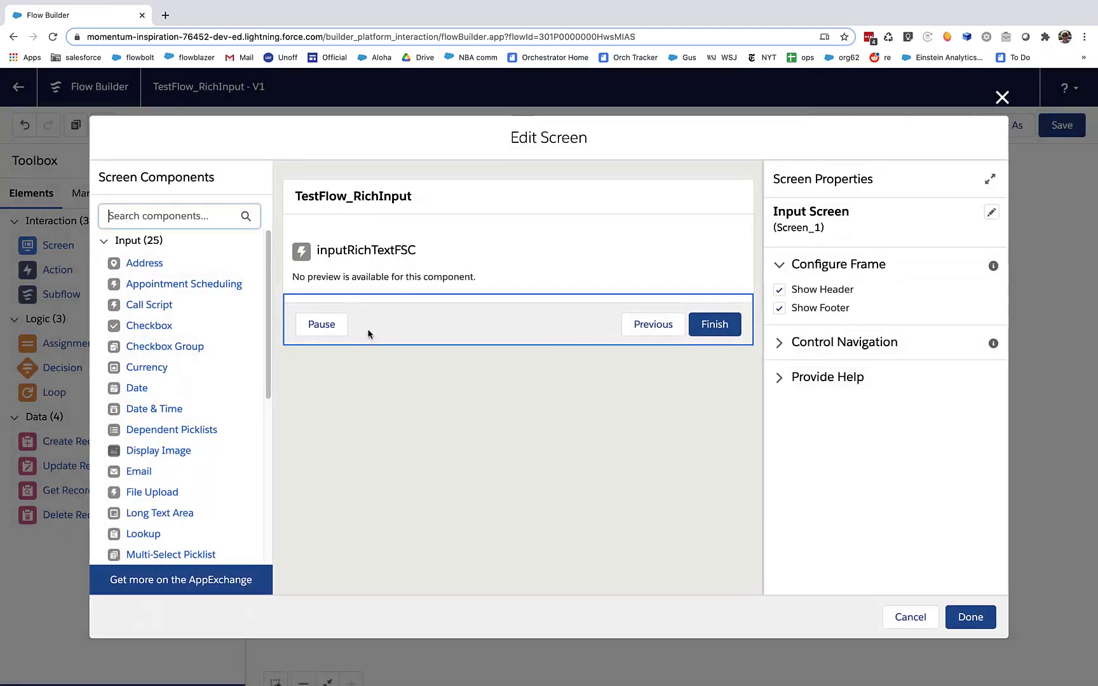
- Review the inputRichTextFSC component's properties on the Input Screen and close its editor
click(364, 280)
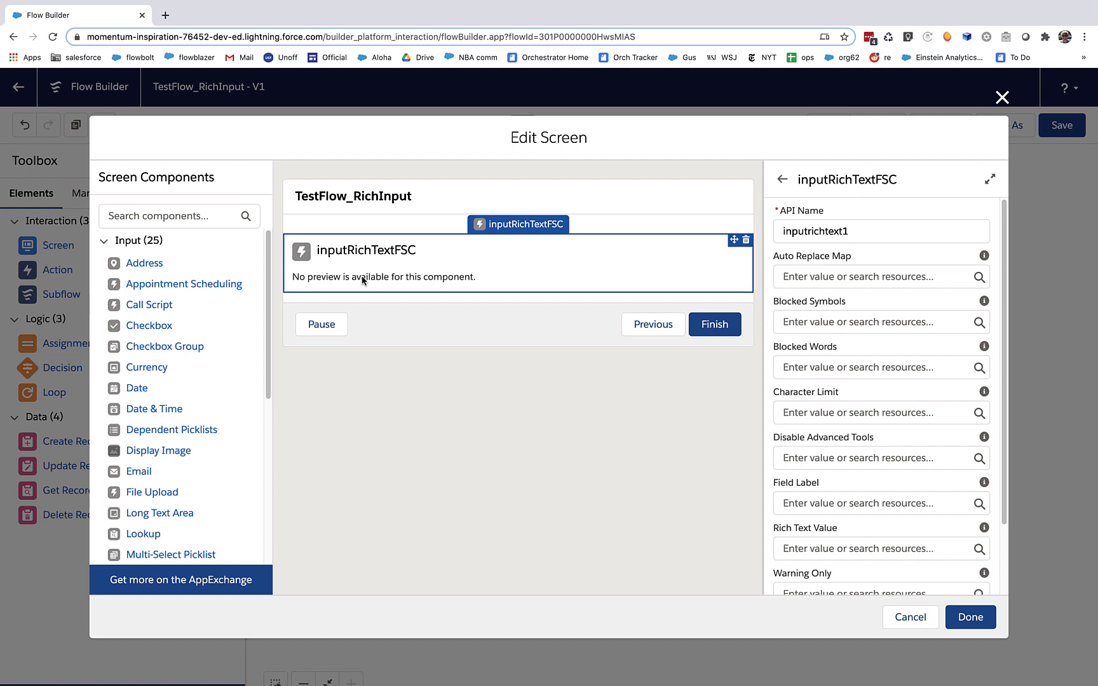
scroll(149, 483, down, 5)
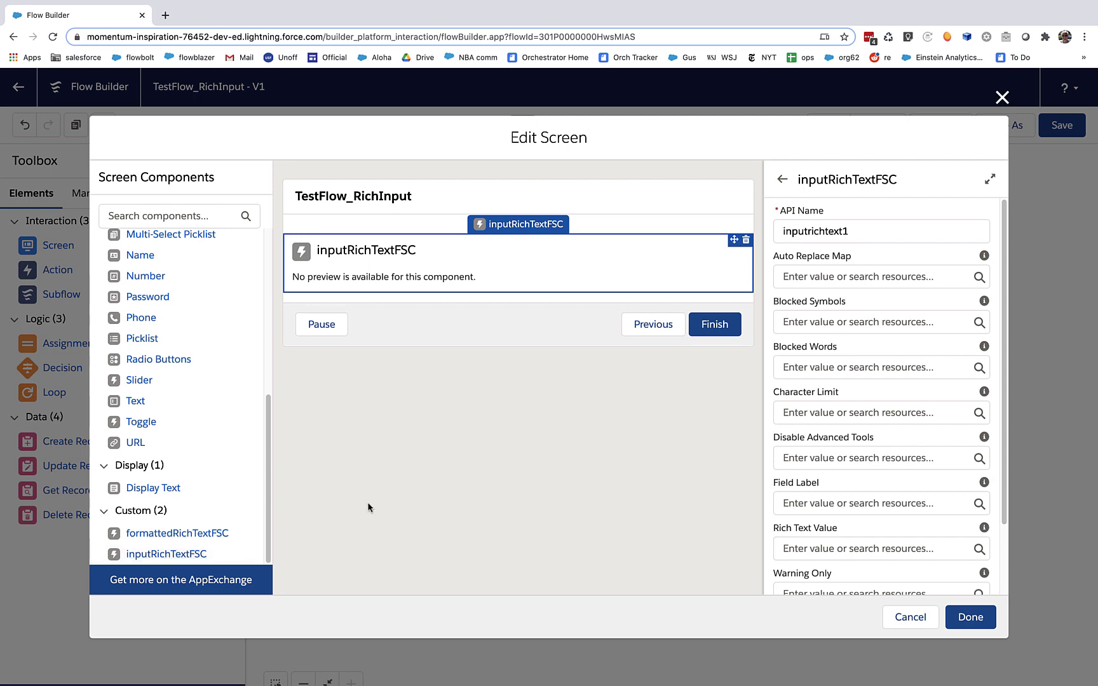
click(979, 621)
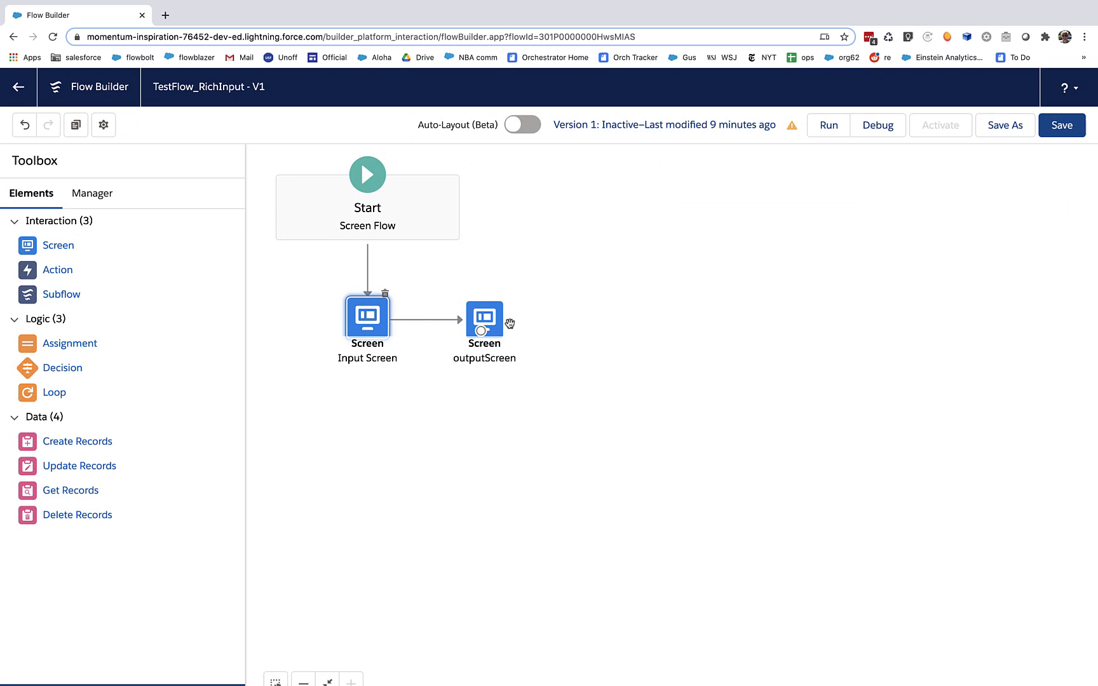
- Make outputScreen display 'Value of input is:' with {!inputrichtext1.value}, removing the extra inserted reference
click(495, 325)
double_click(495, 325)
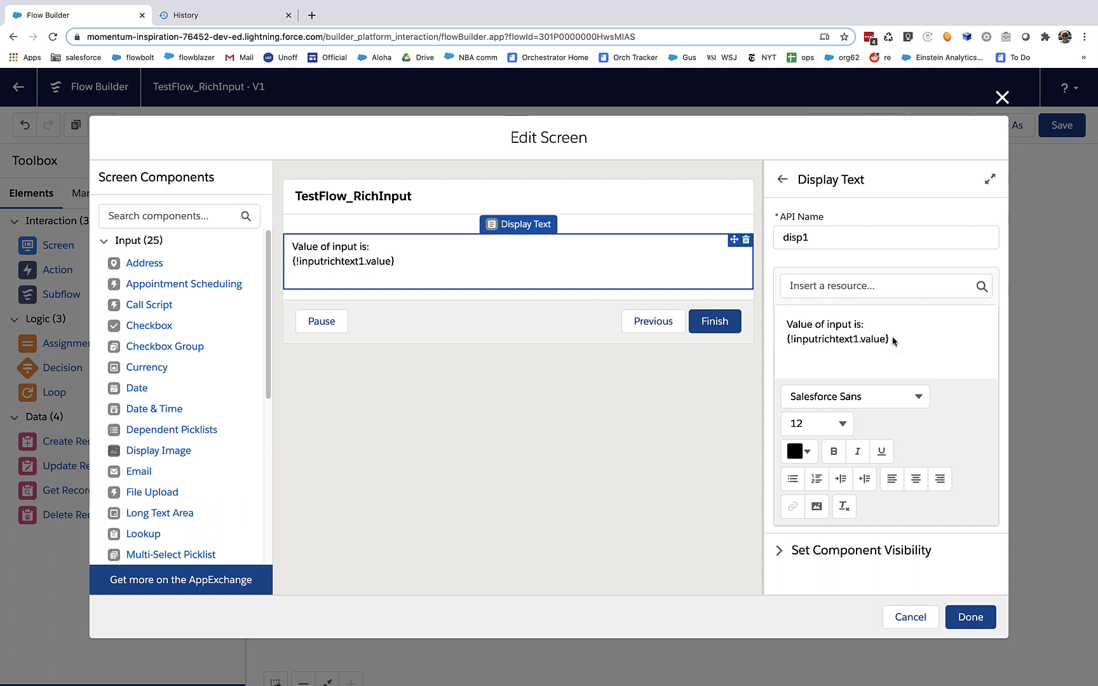
drag(893, 342, 787, 339)
click(859, 277)
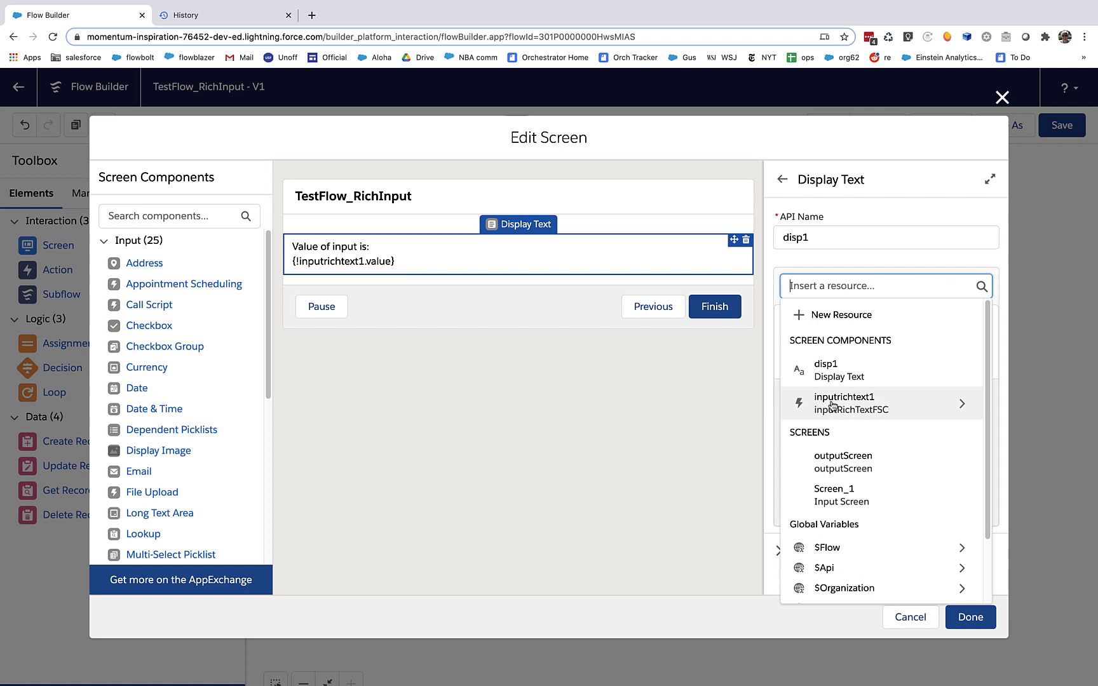
click(963, 405)
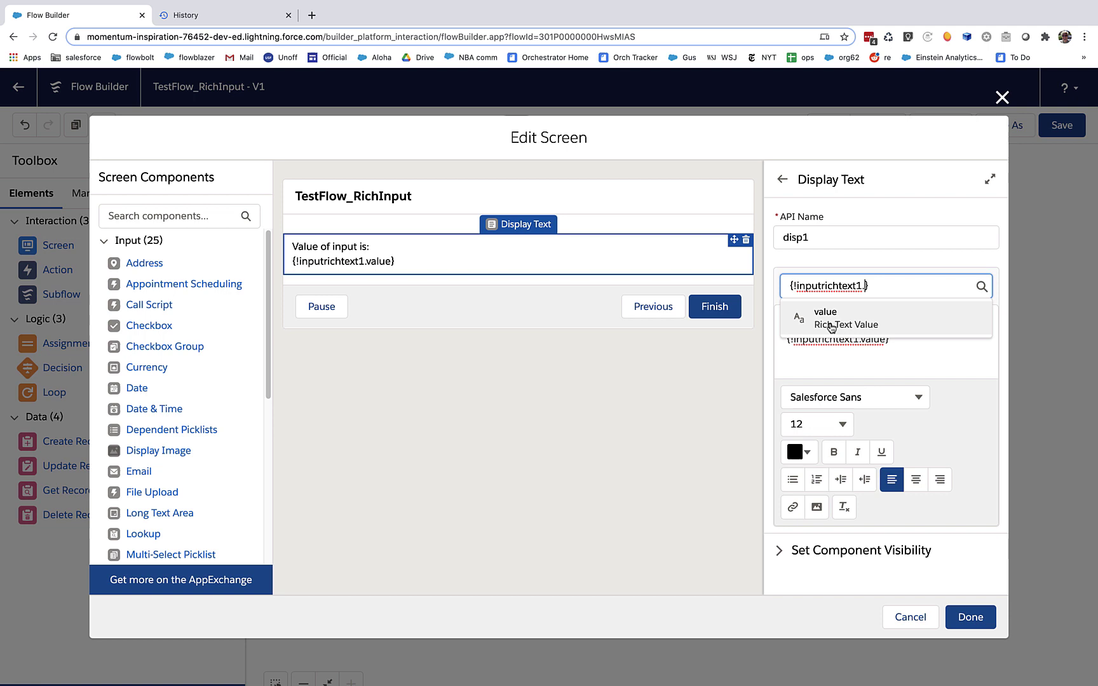
click(821, 343)
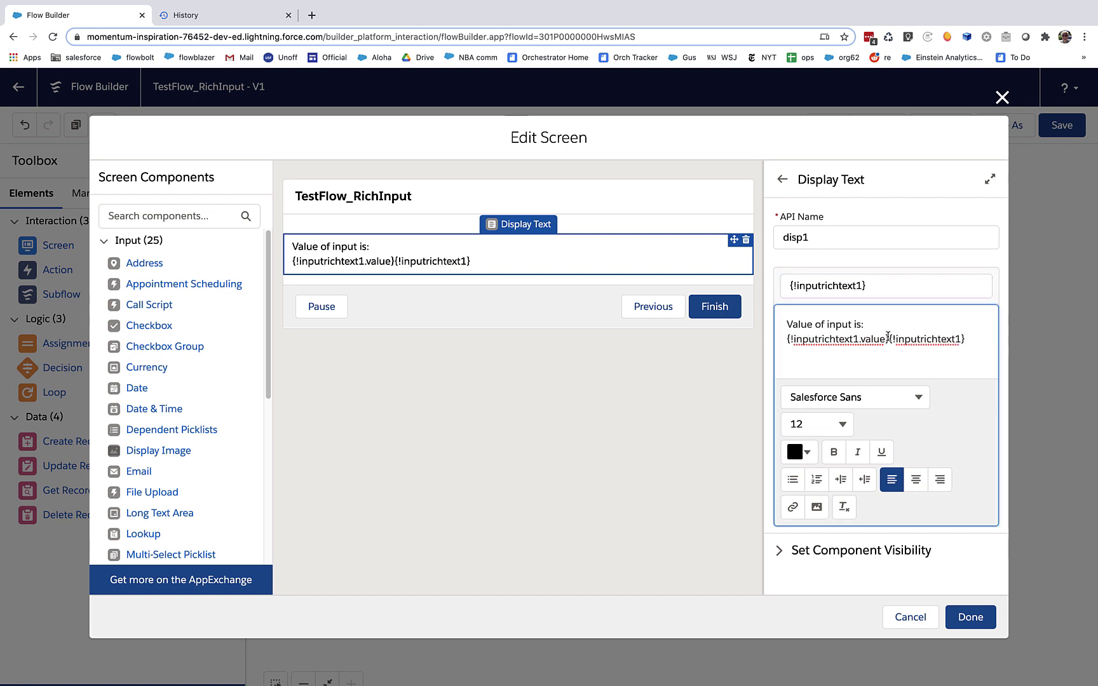
drag(970, 341, 902, 338)
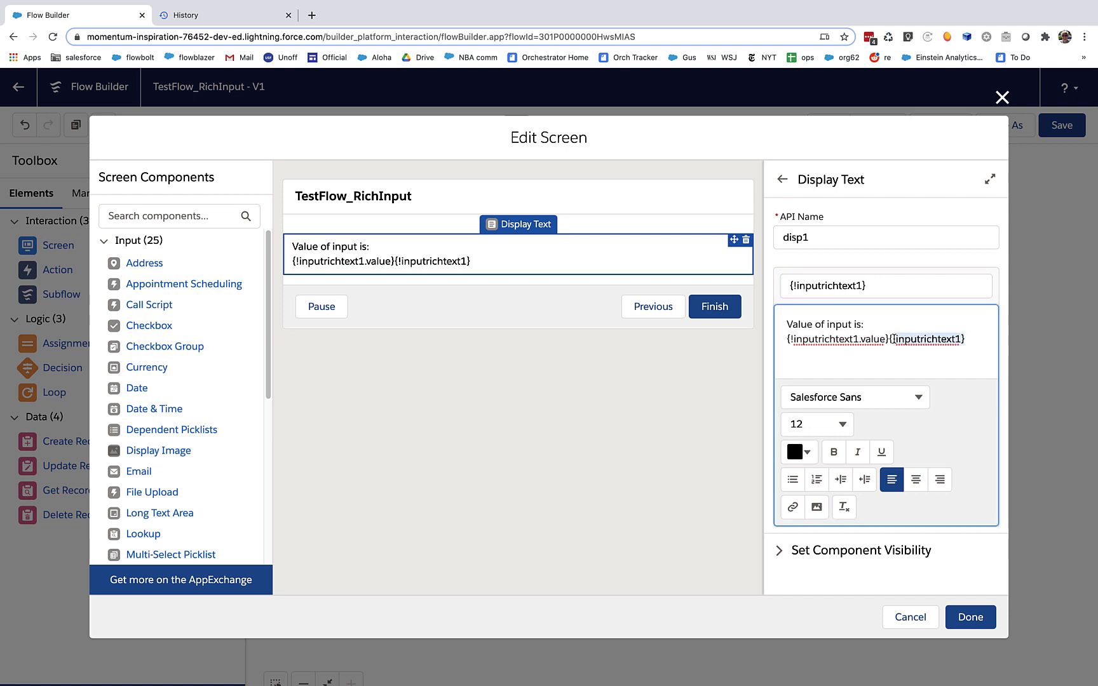
key(BackSpace)
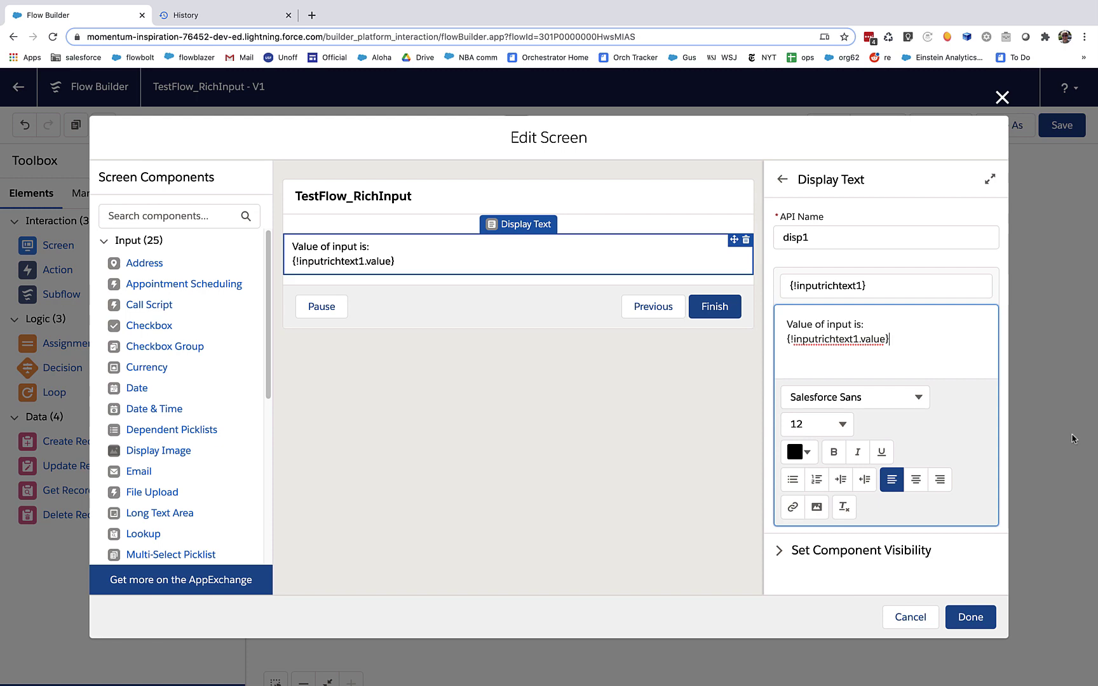
click(971, 617)
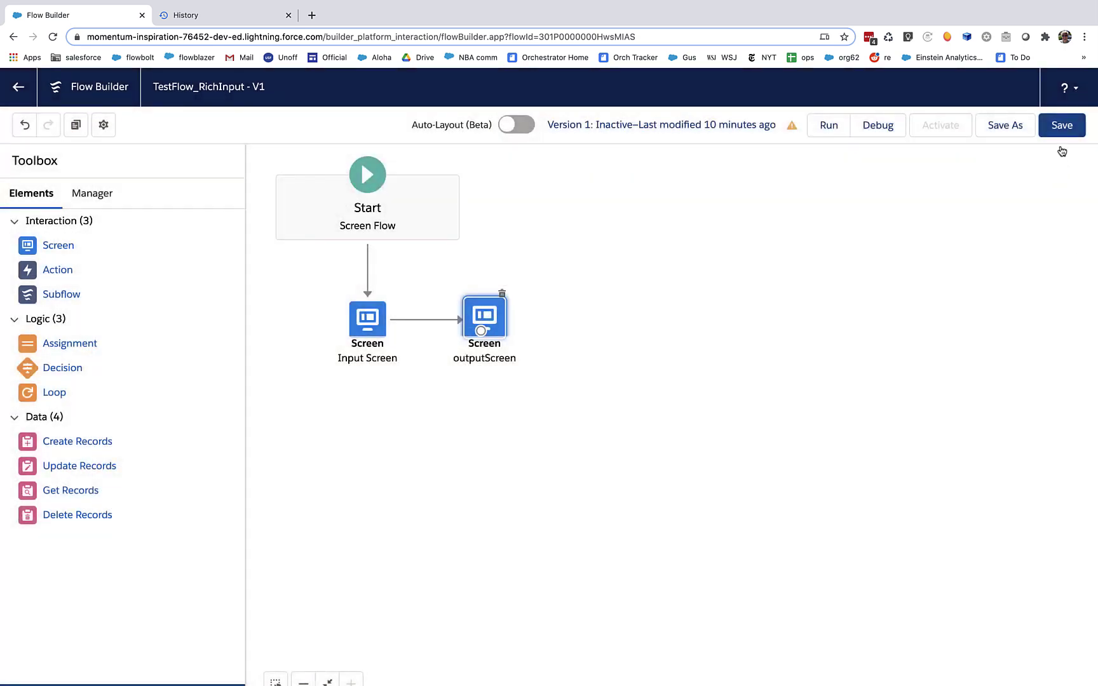
- Save and debug the flow, then screenshot the browser's address and bookmarks bars
click(1062, 126)
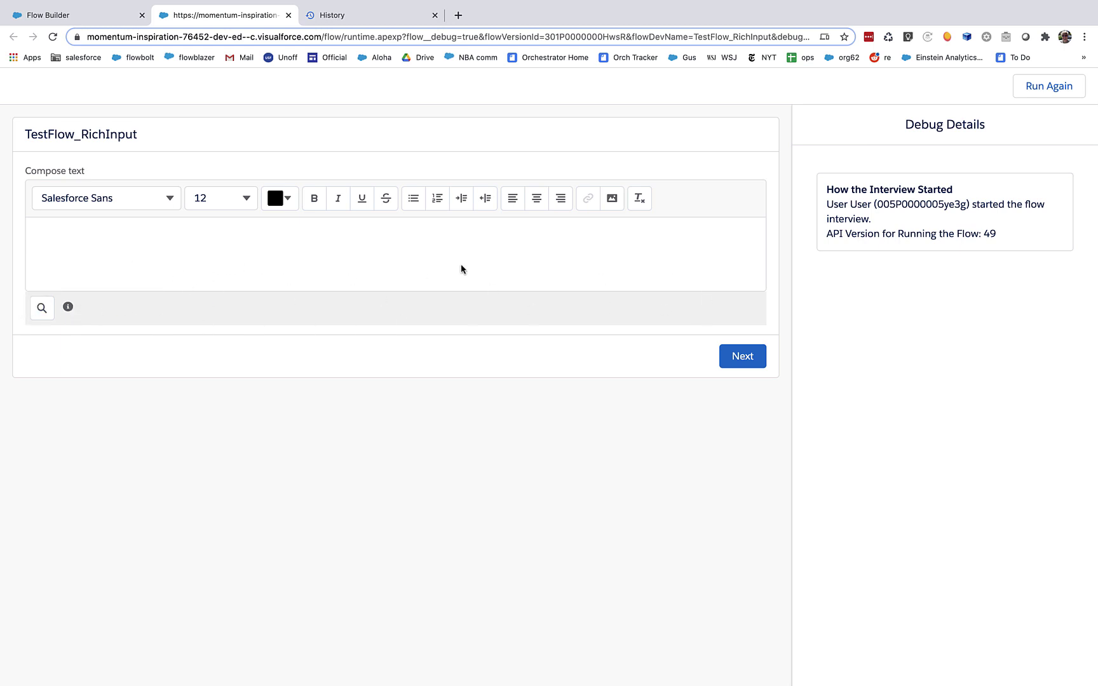
click(324, 255)
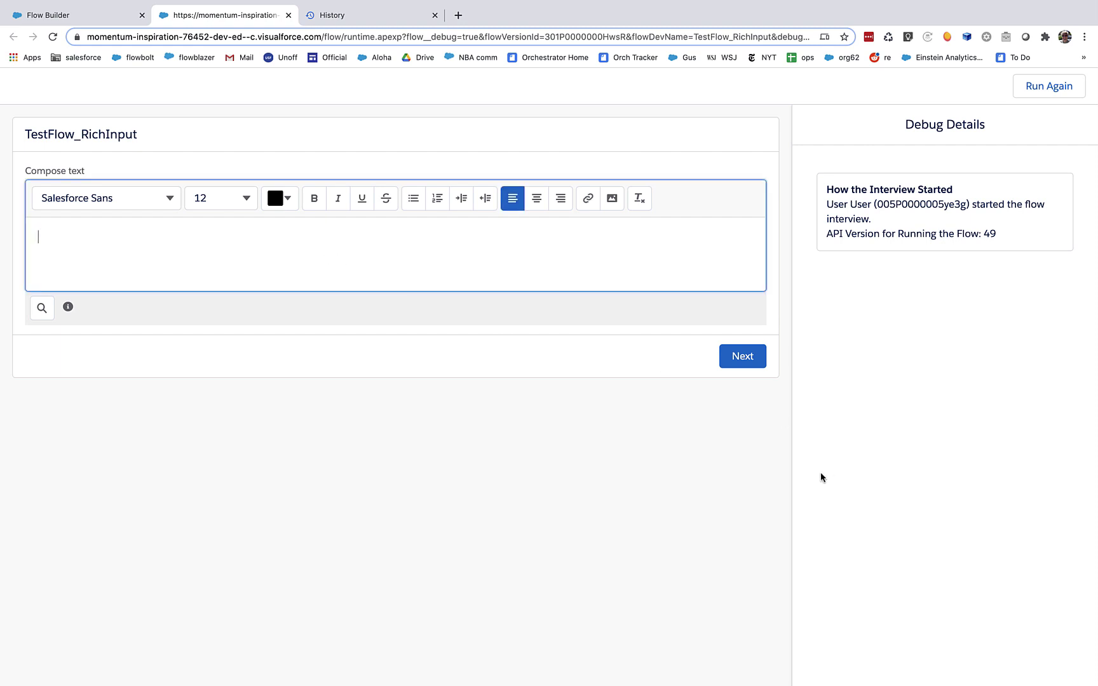
key(super+shift+4)
drag(553, 13, 782, 94)
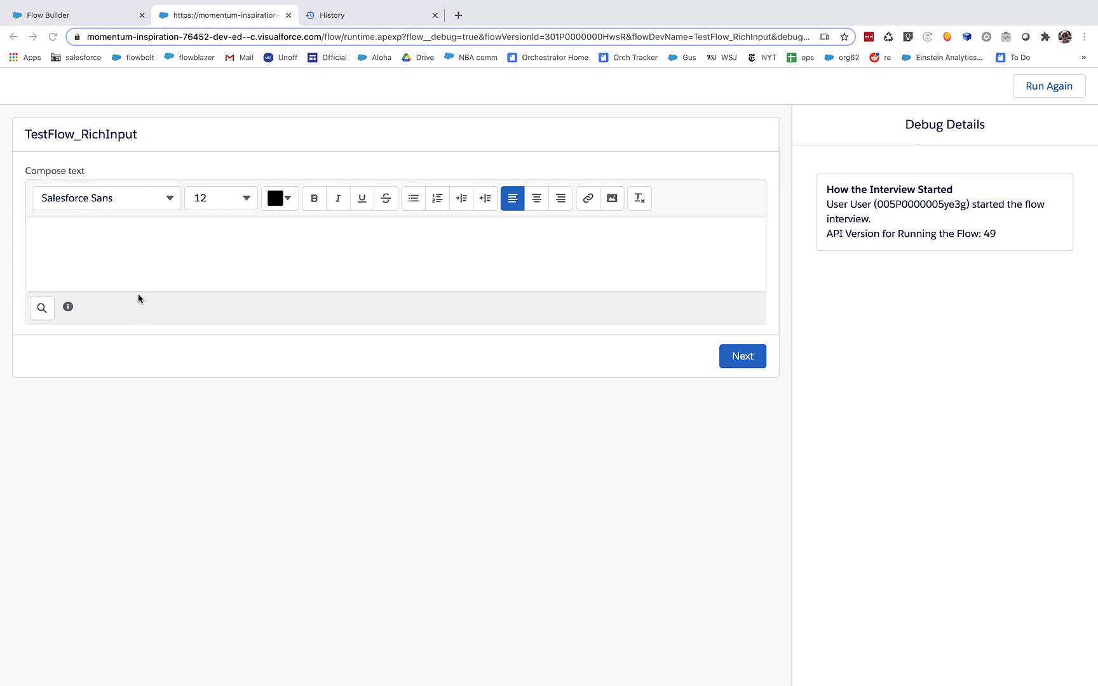
- Paste the captured screenshot into Compose text below a 'PASTED FROM CLIPBOARD:' label
click(138, 233)
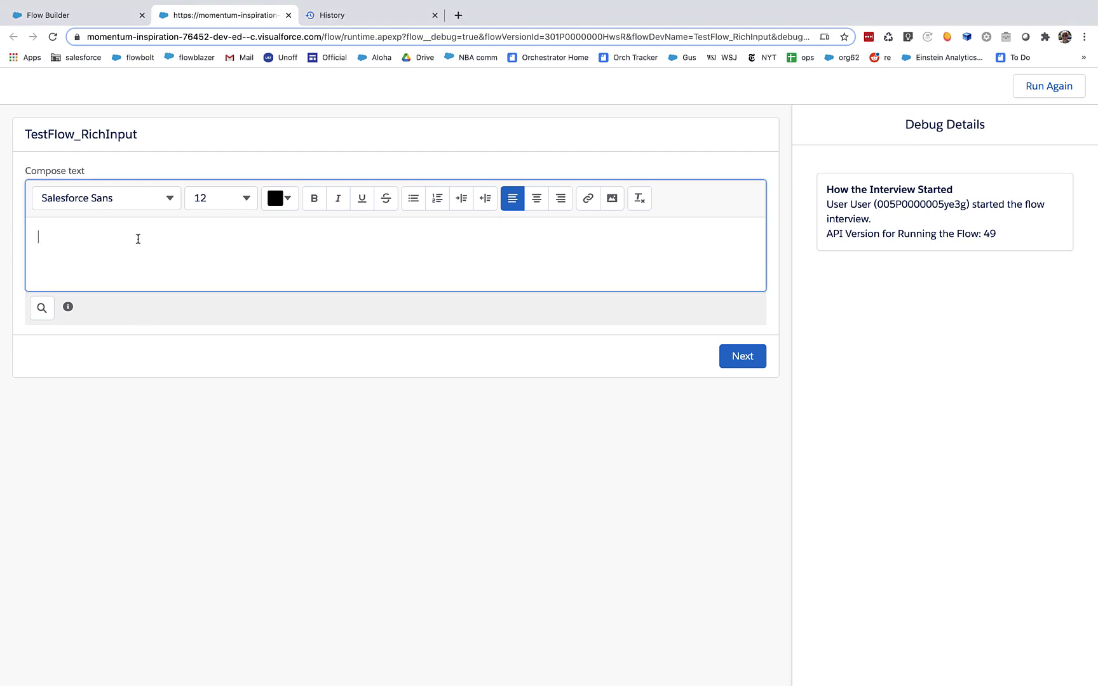
key(super+v)
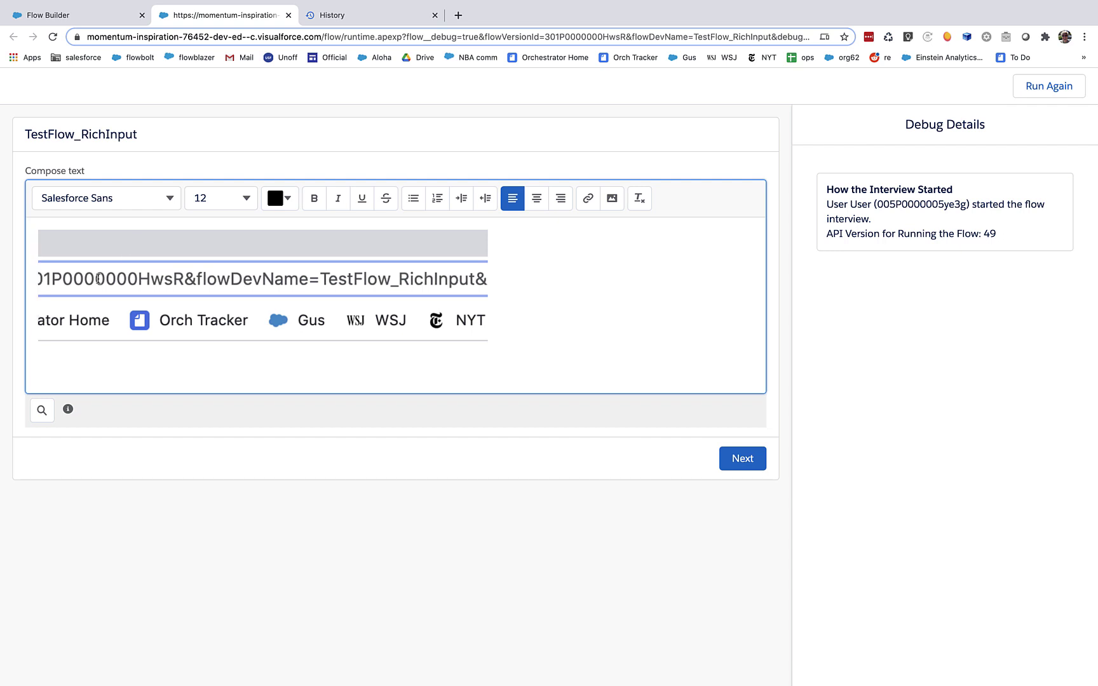
text(PASTED FR)
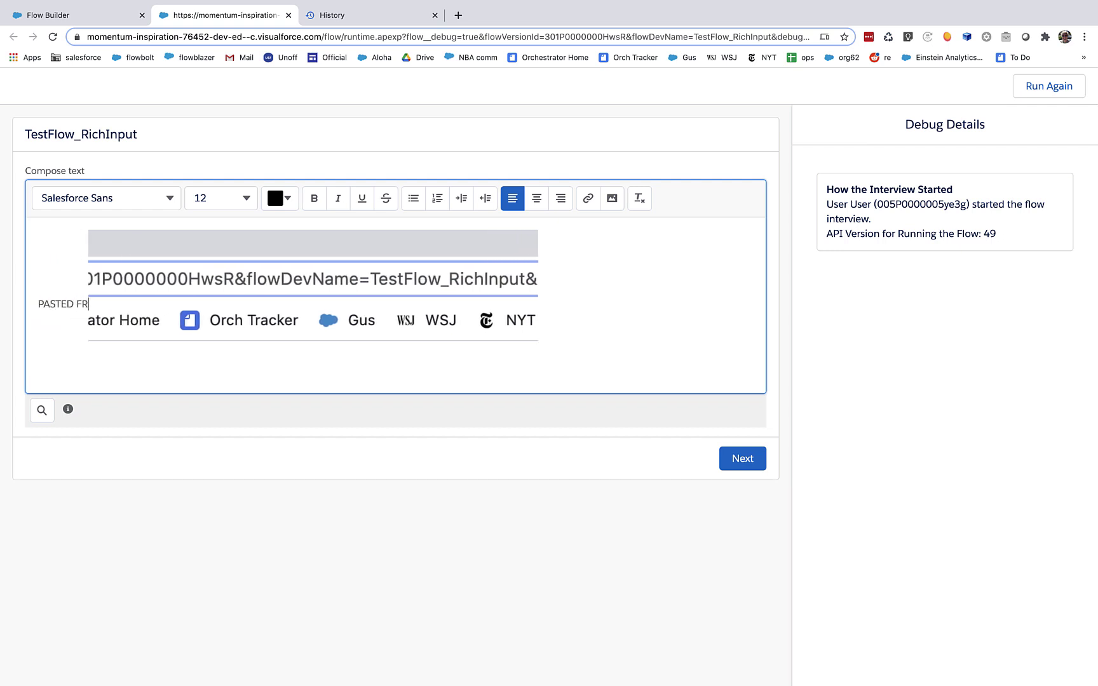
text(OM CLIPBOARD:)
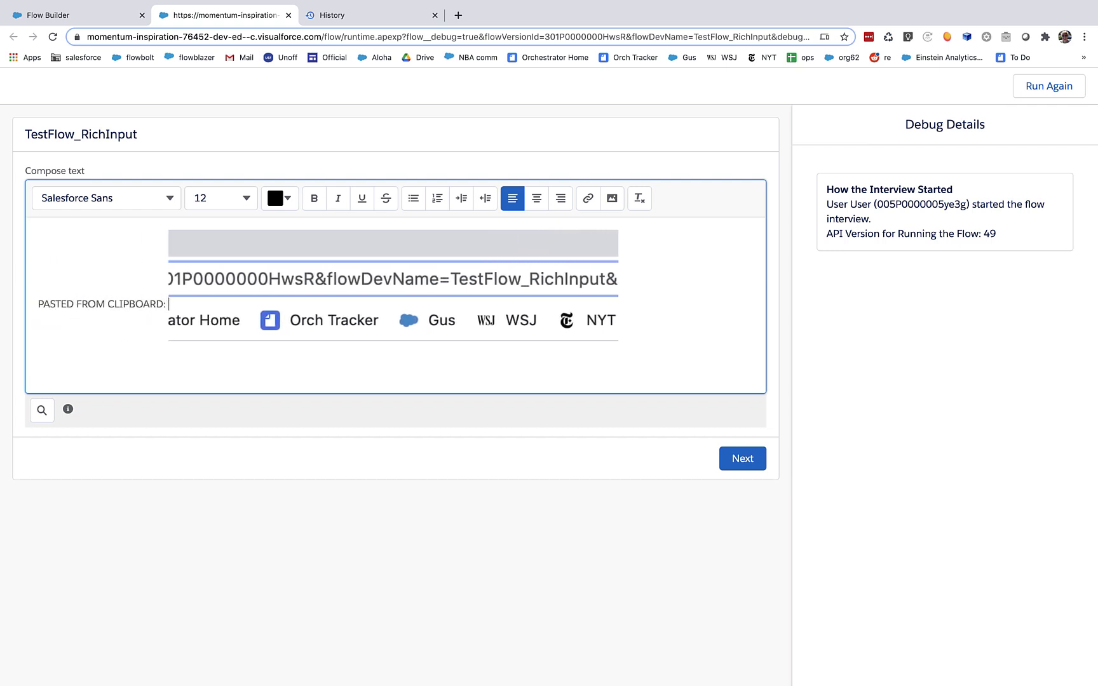
key(Return)
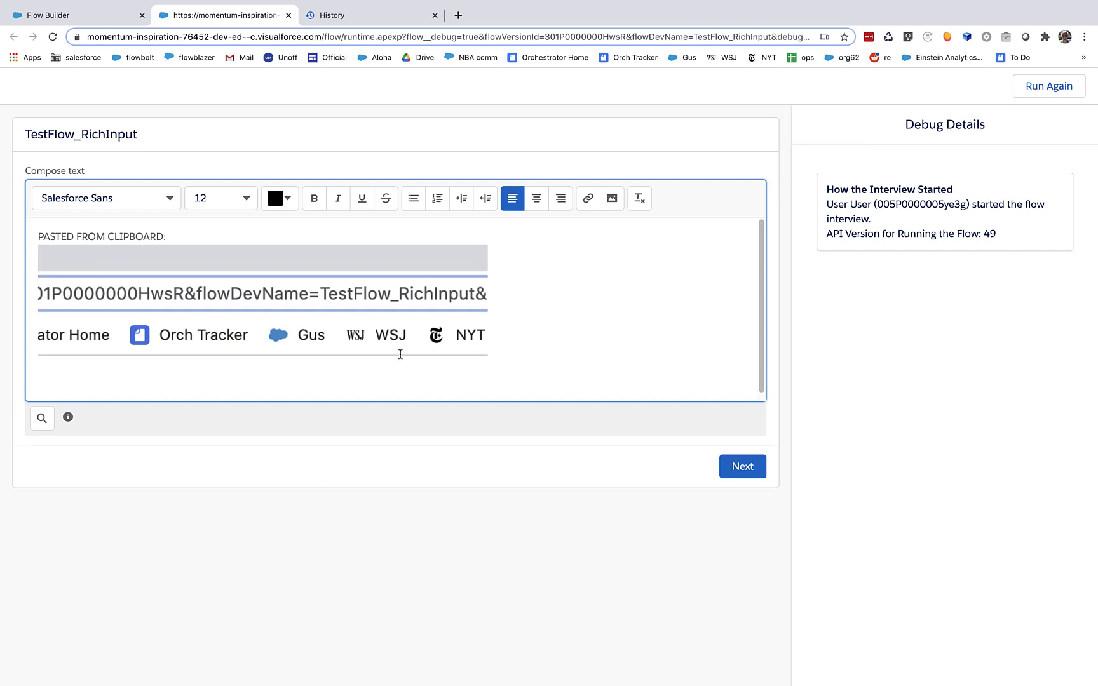
- Add an 'UPLOAD FROM FILE SYSTEM:' line beneath the pasted screenshot
click(499, 338)
key(Return)
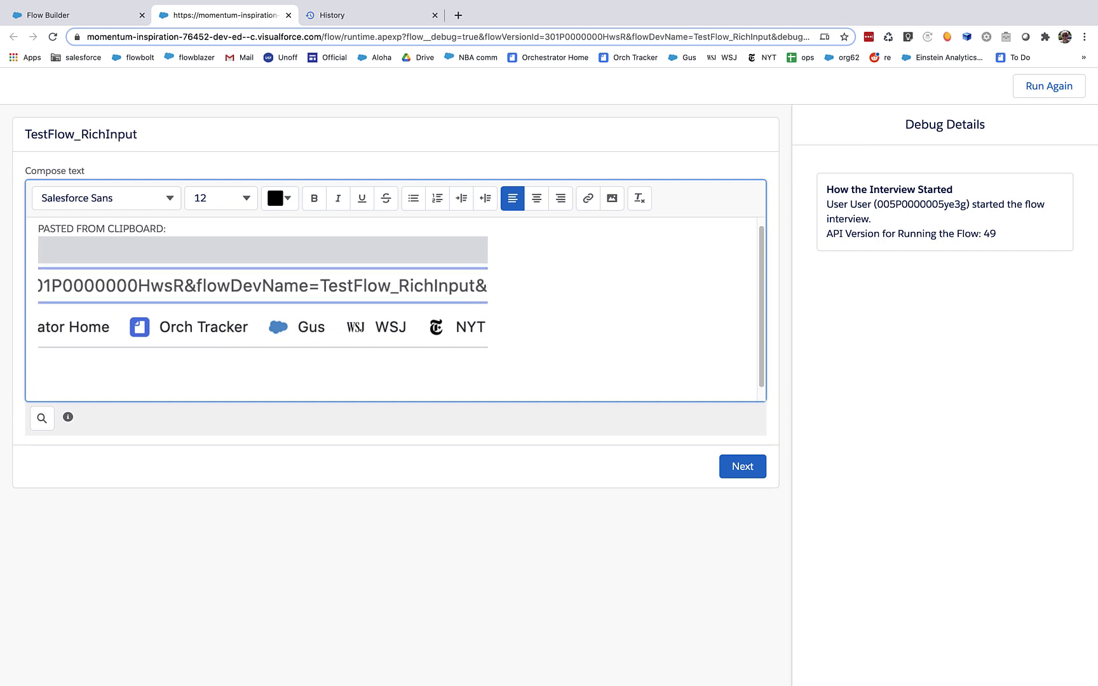
text(UPLOAD FROM F)
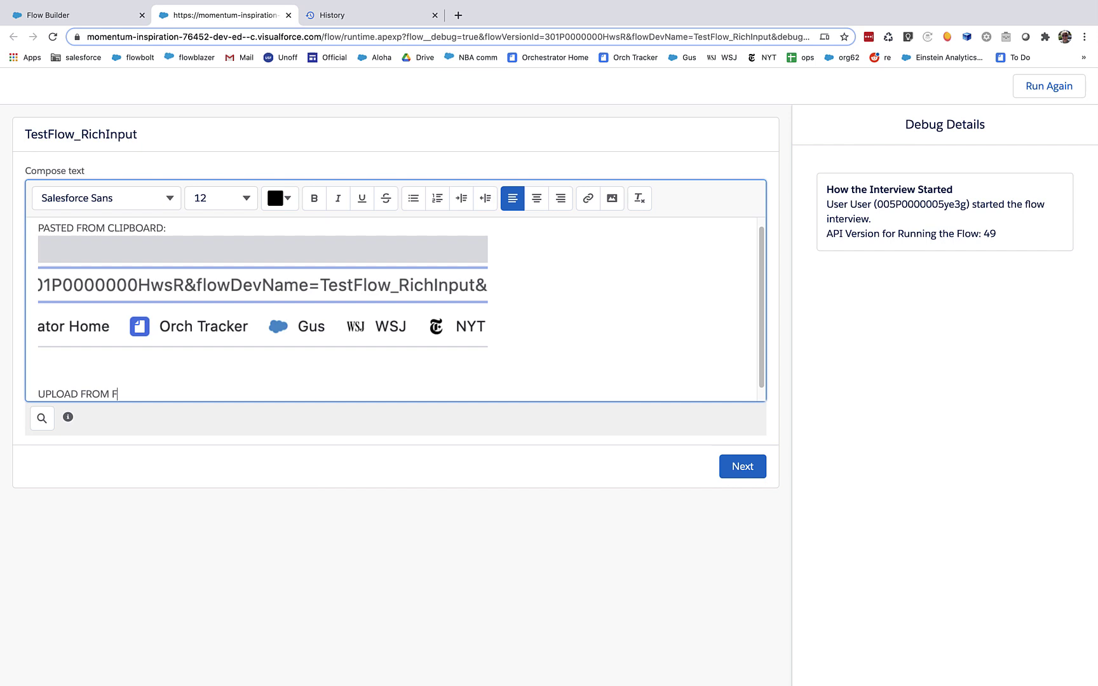
text(ILE SYSTEM:)
key(Return)
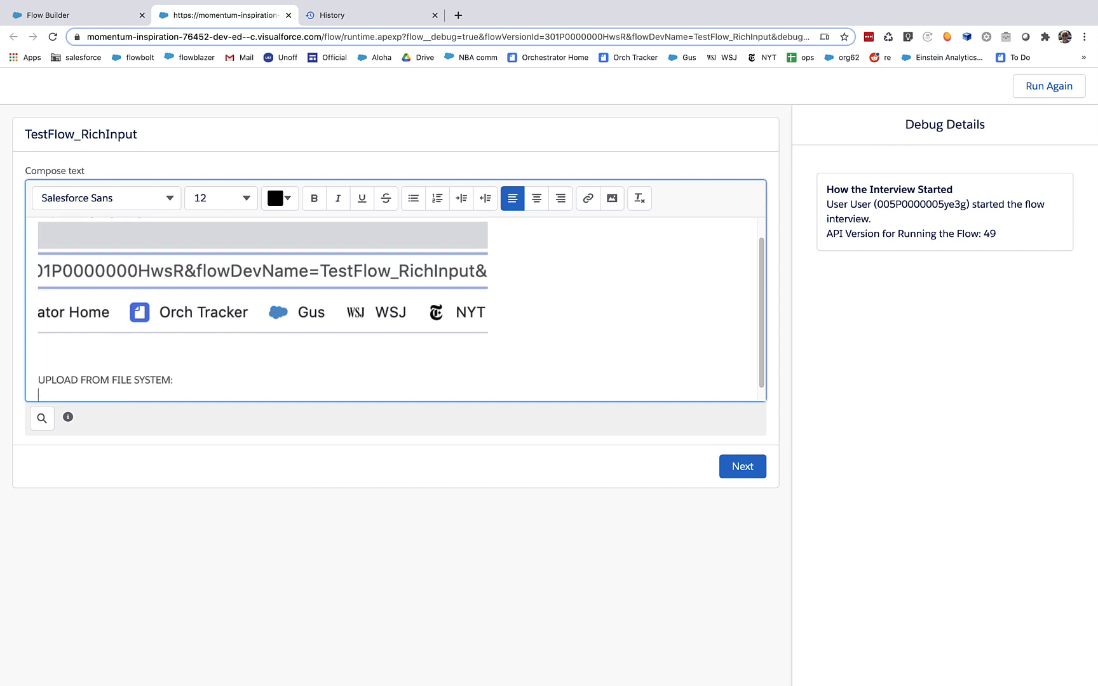
- Insert the newest Screen Shot PNG from Downloads below the 'UPLOAD FROM FILE SYSTEM:' line
click(611, 198)
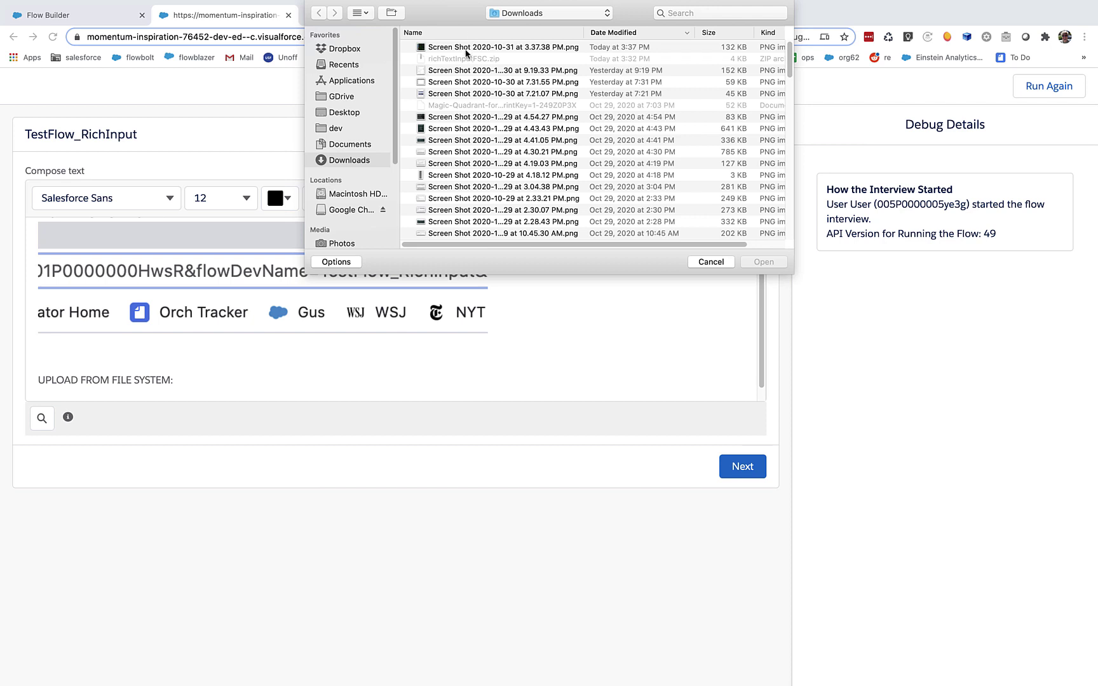
double_click(466, 48)
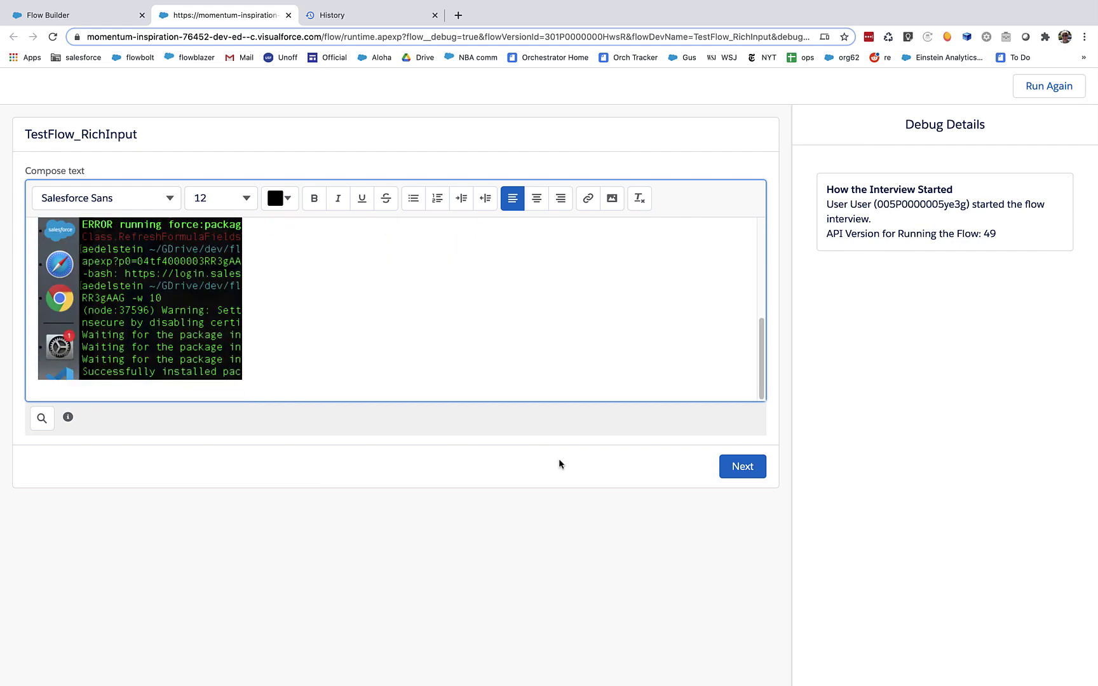
scroll(375, 373, up, 5)
scroll(375, 372, down, 5)
scroll(375, 371, up, 1)
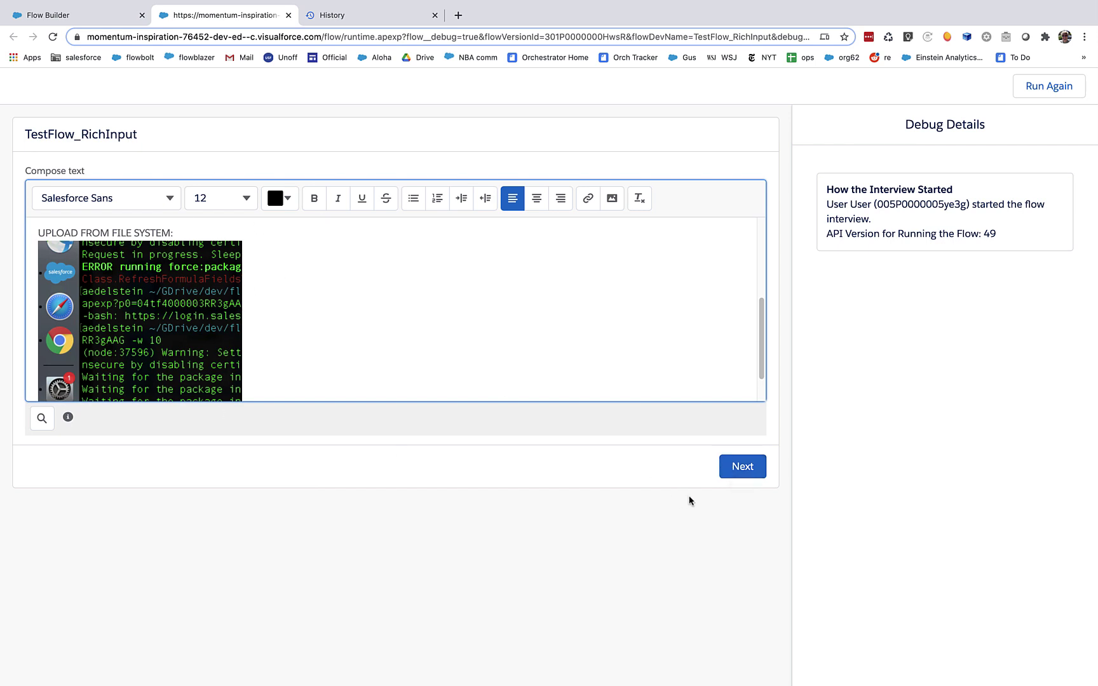
- Advance to the output screen showing both images, then close the debug tab
click(741, 468)
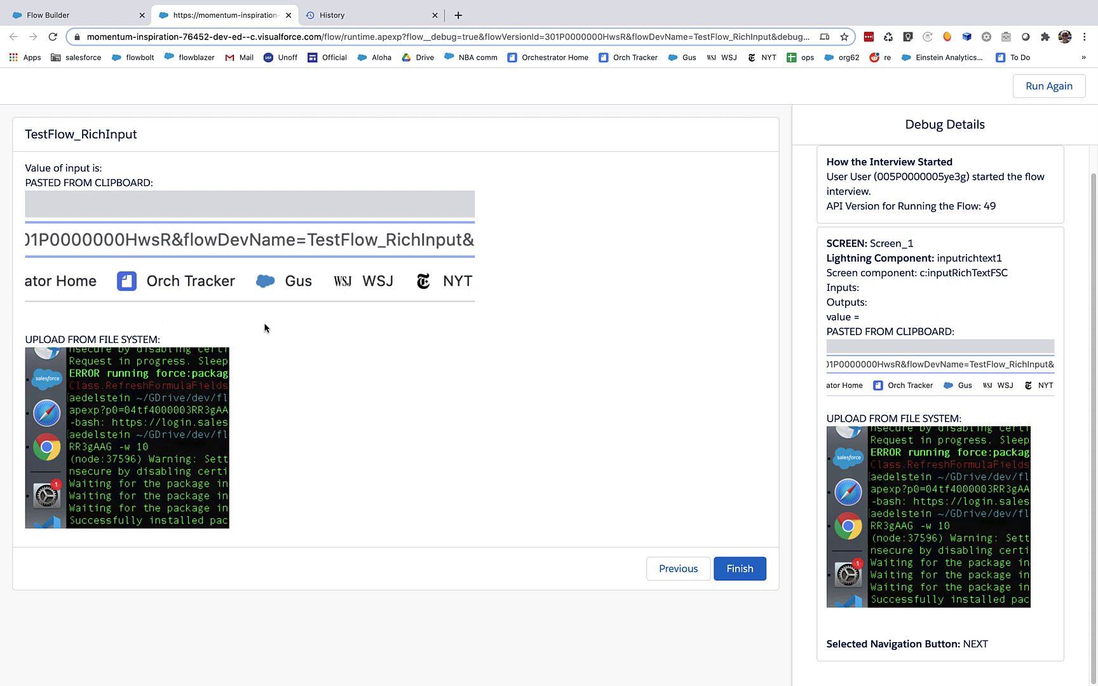
key(super+w)
key(super+w)
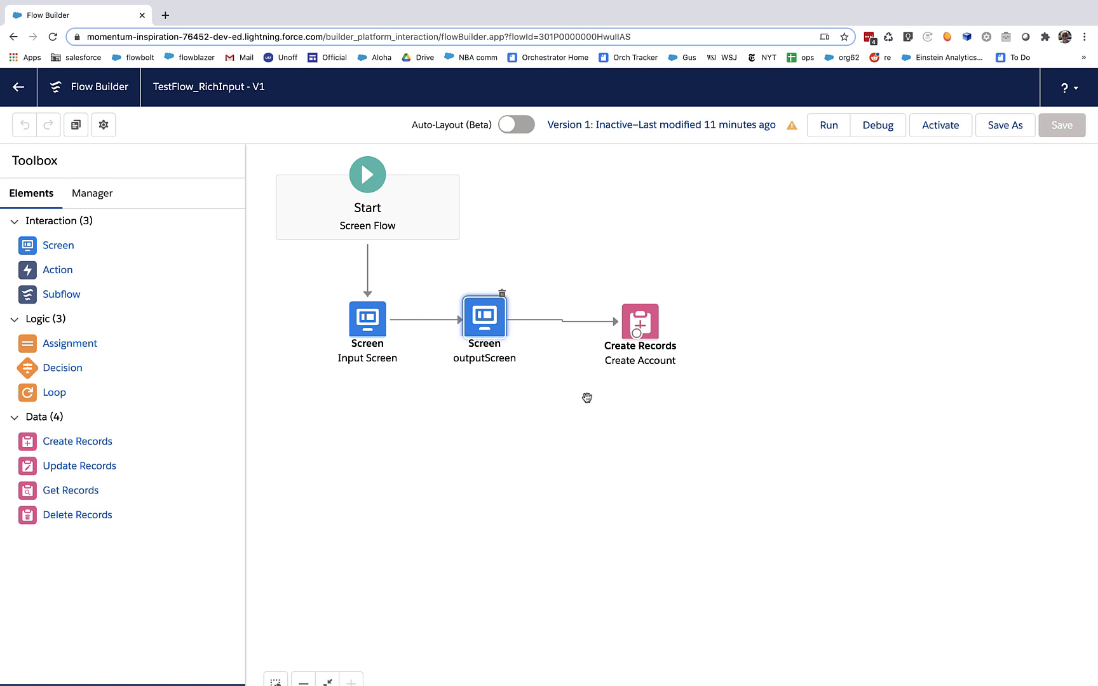
- Nudge the Create Account element left to align with the outputScreen connector
drag(643, 317, 637, 318)
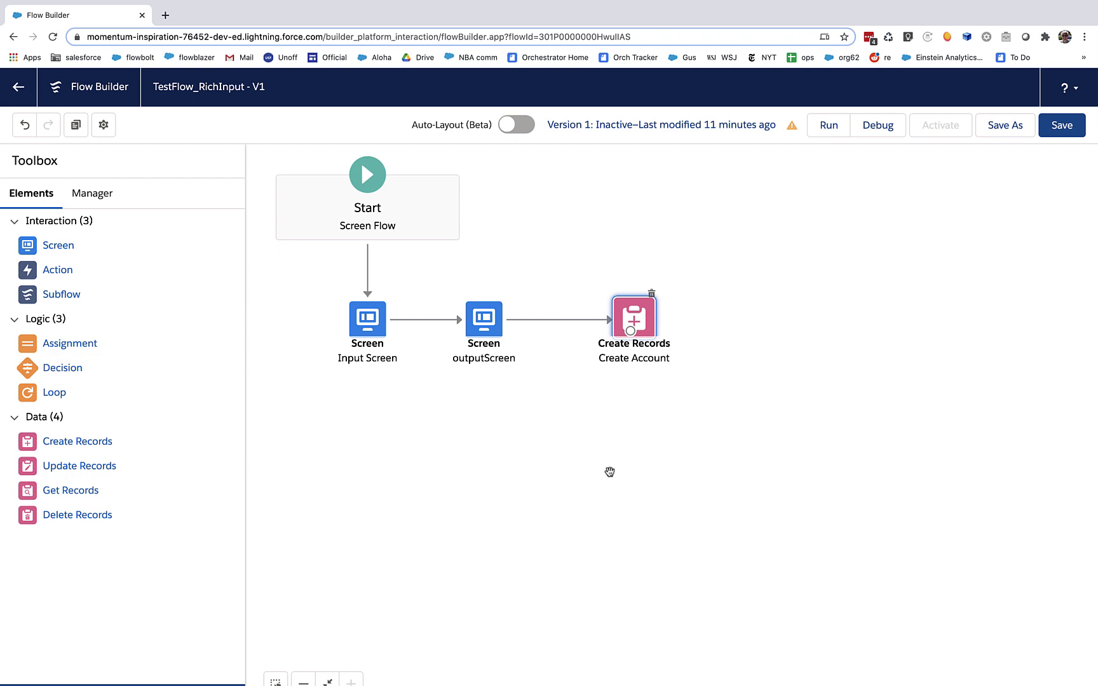
- Open Create Account's settings, check the testRichTextField__c mapping, and cancel without changes
double_click(625, 323)
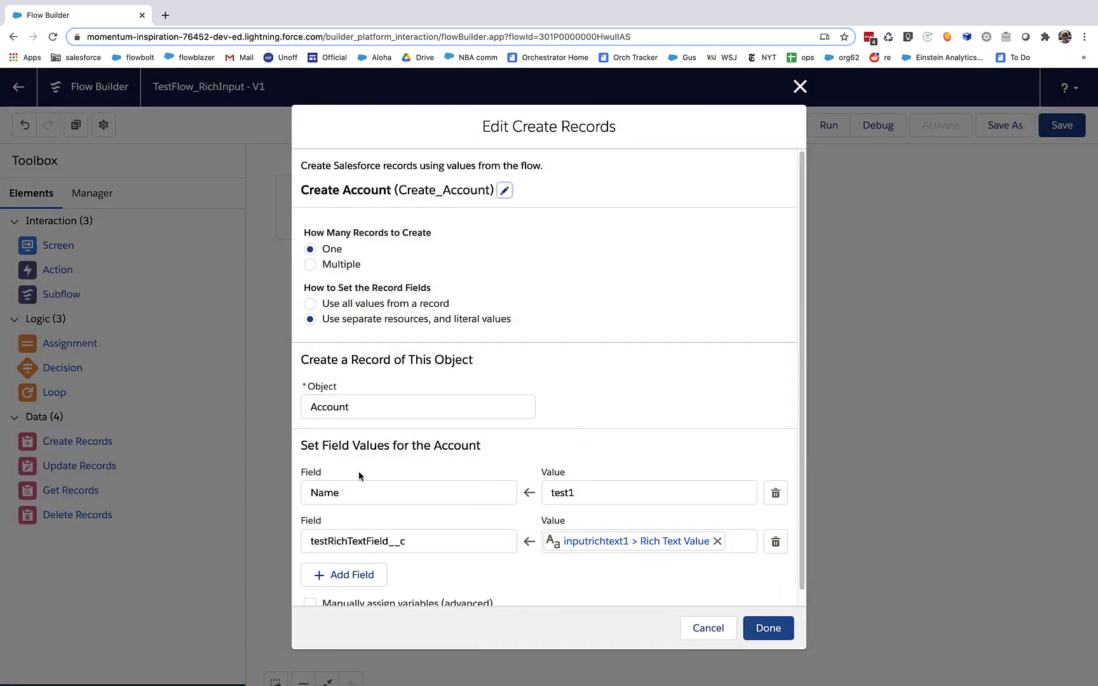
click(416, 540)
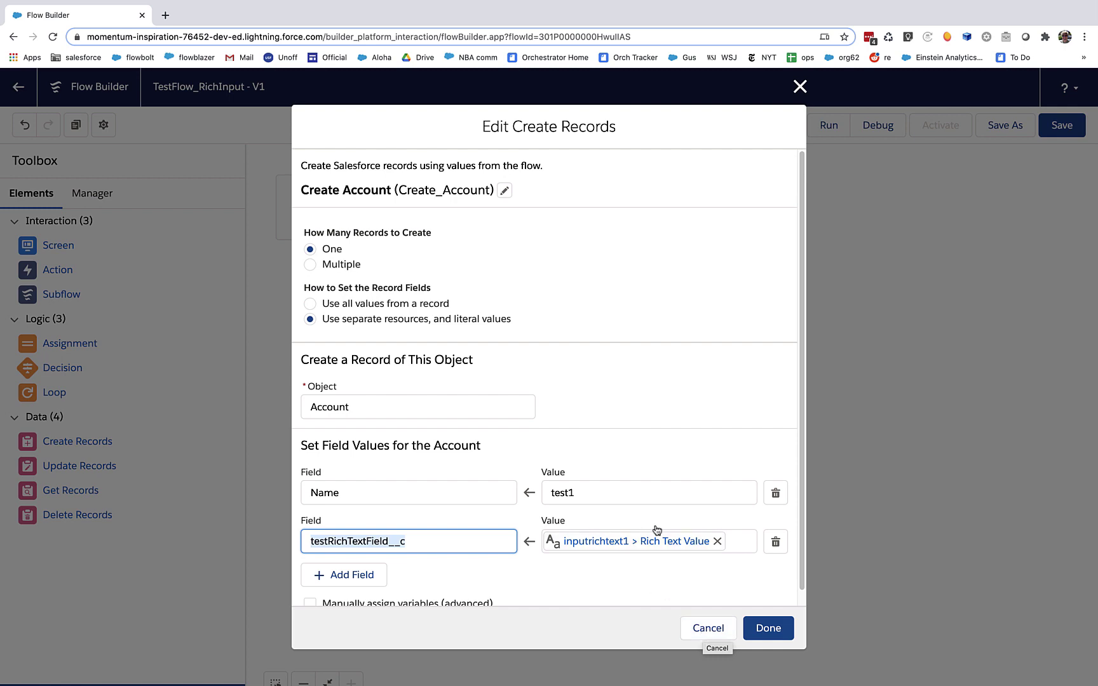
click(709, 628)
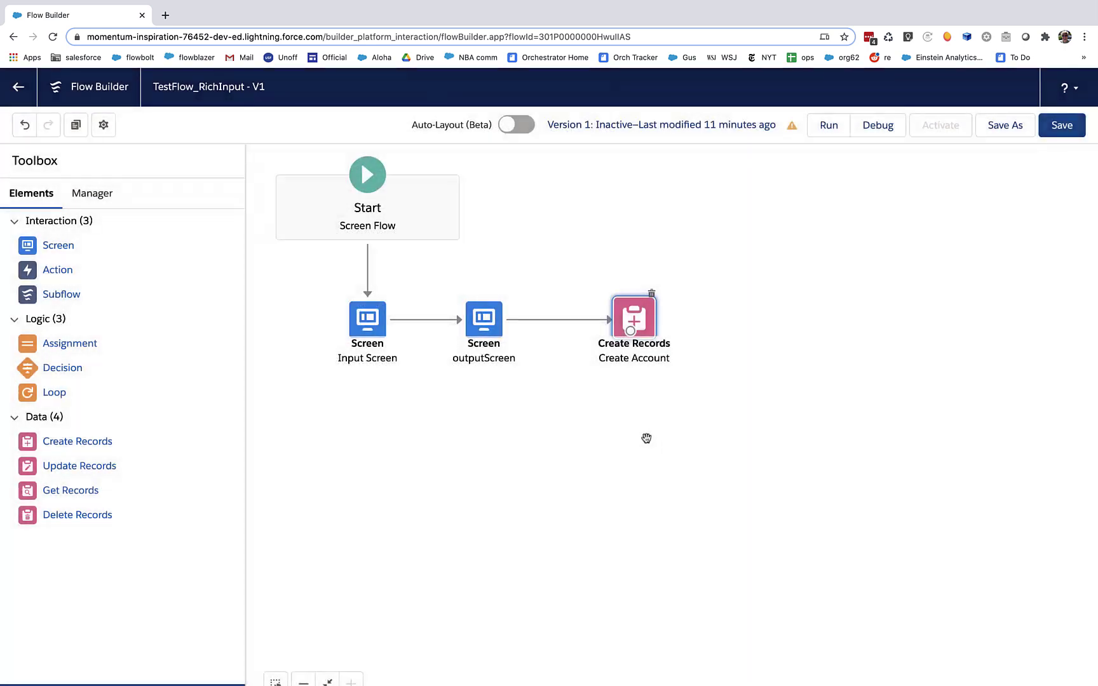
- Review outputScreen's display text twice, then reopen the Create Account record settings
double_click(480, 319)
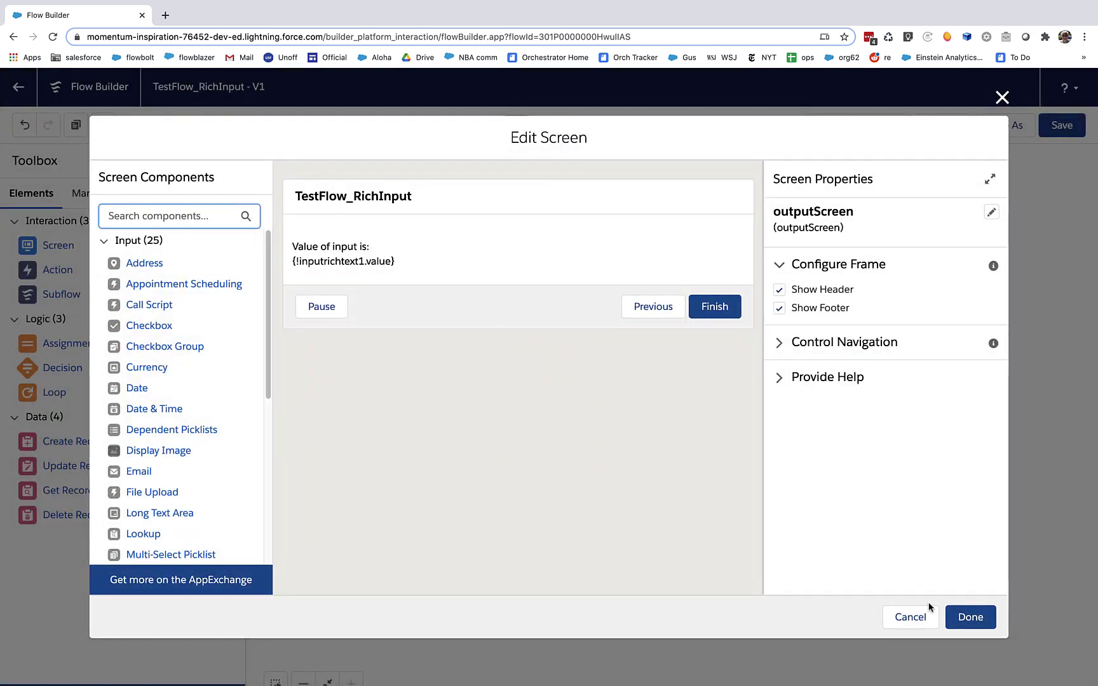
click(910, 617)
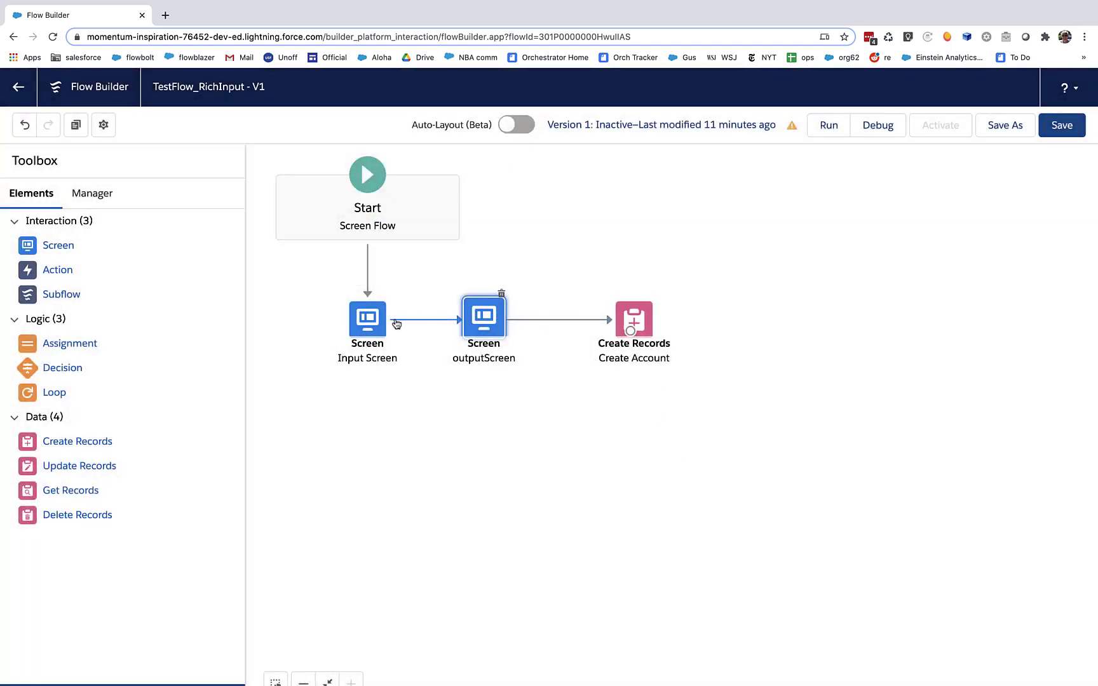
double_click(484, 314)
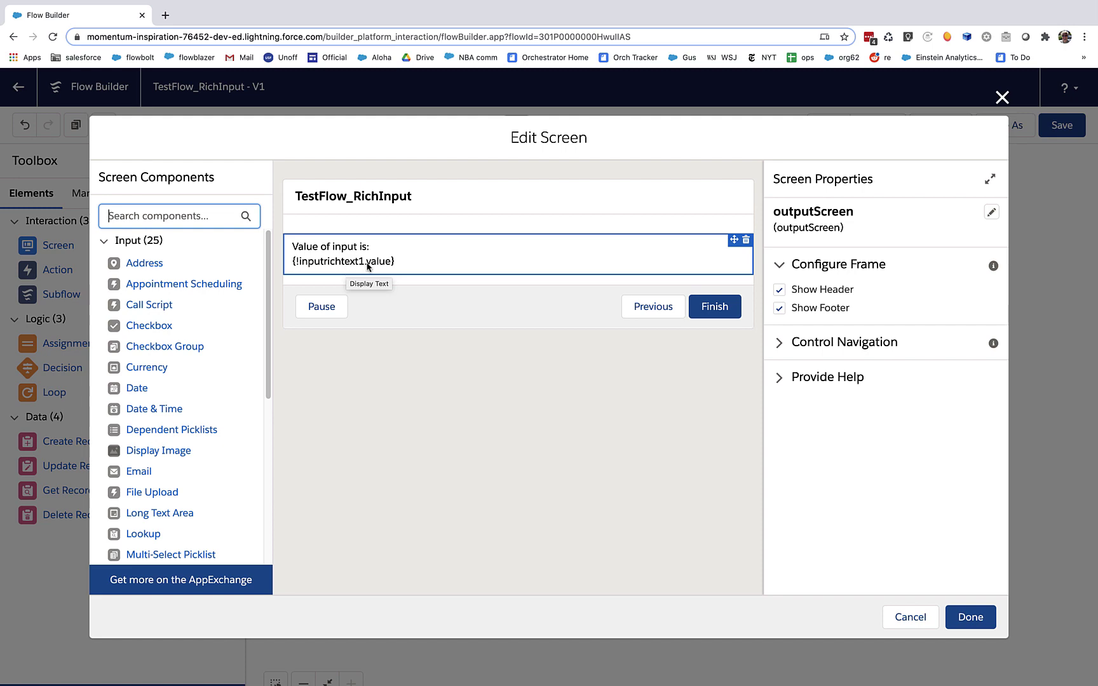
click(961, 617)
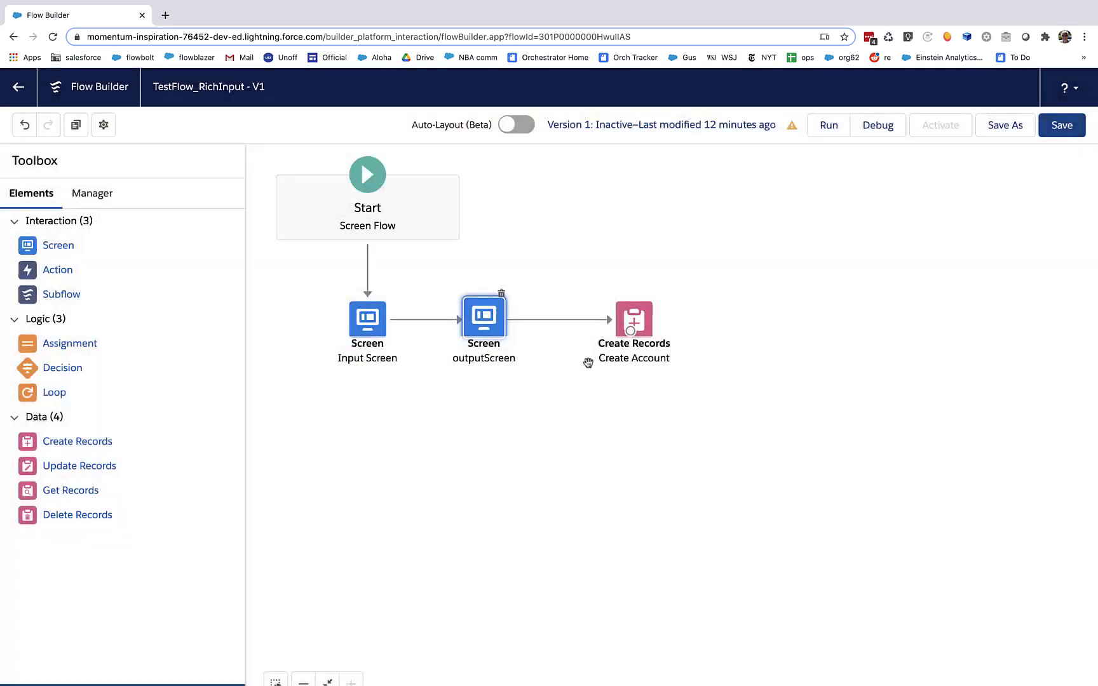
double_click(635, 318)
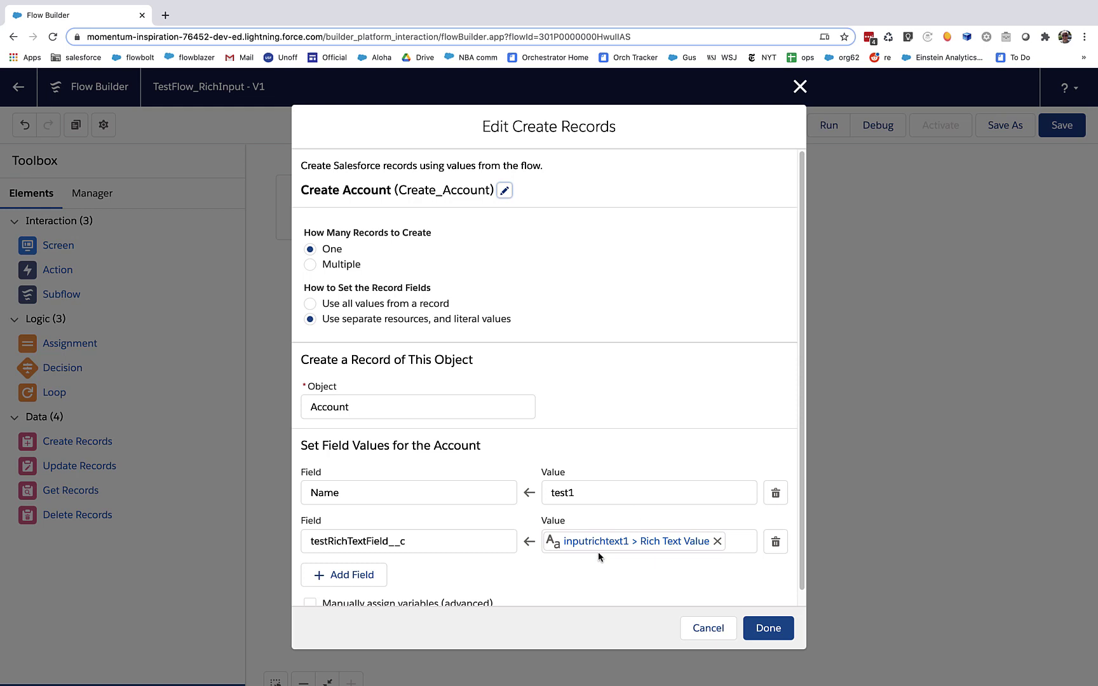
- Check the rich text value reference, then change the account Name from test1 to test2
click(645, 545)
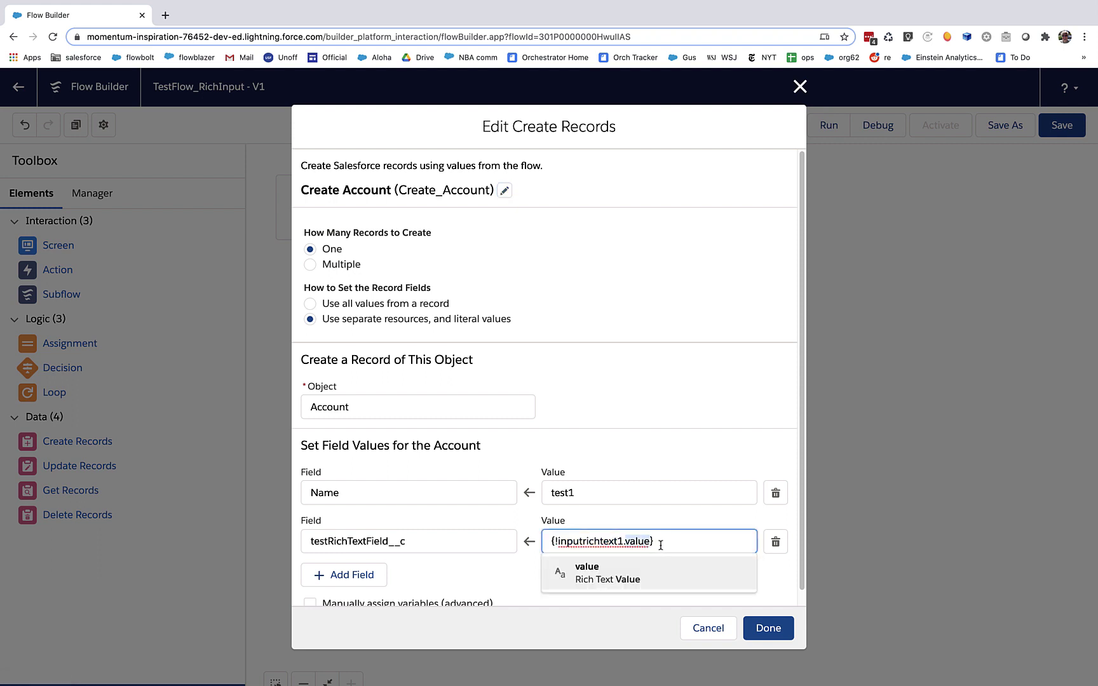
click(661, 544)
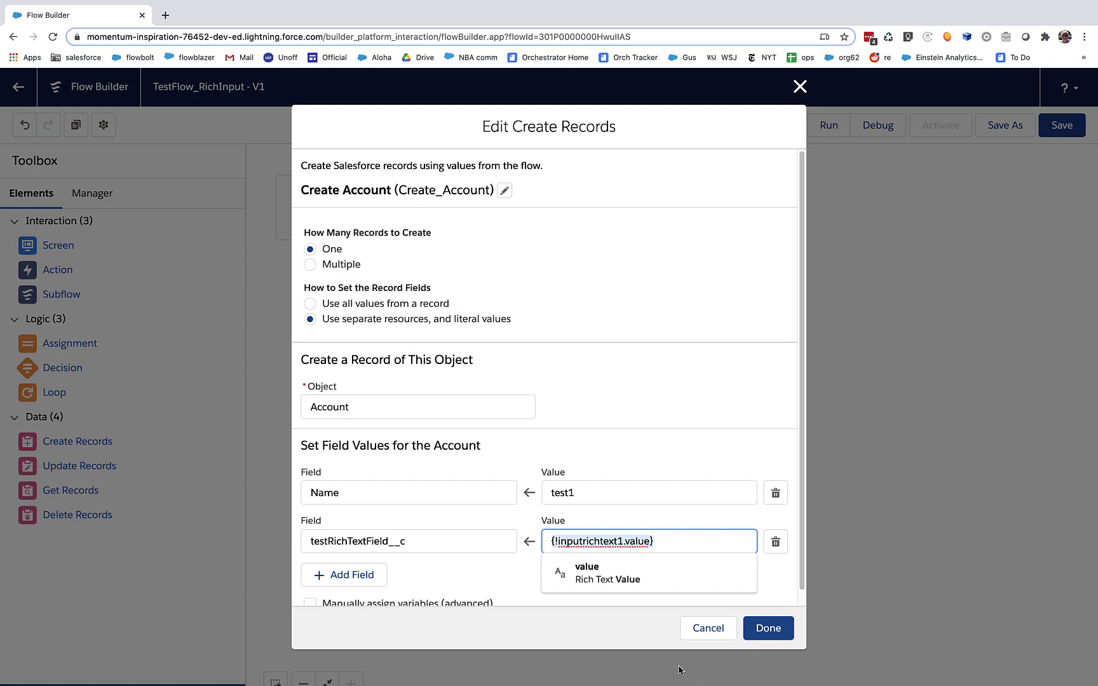
click(617, 632)
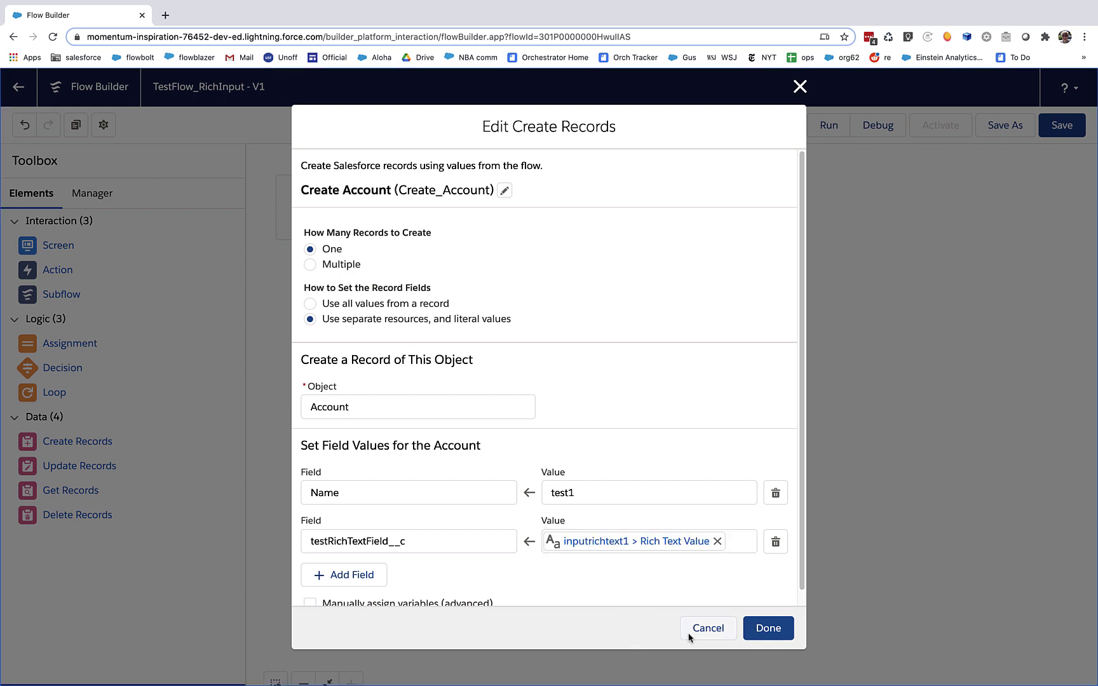
click(611, 500)
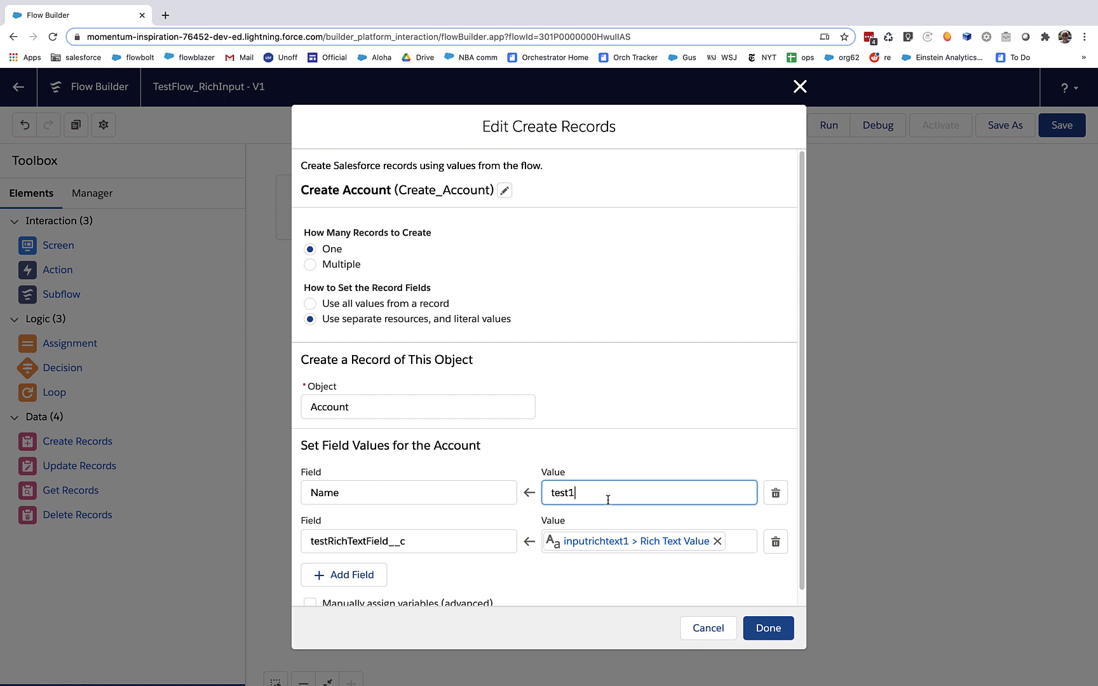
key(BackSpace)
text(2)
click(769, 628)
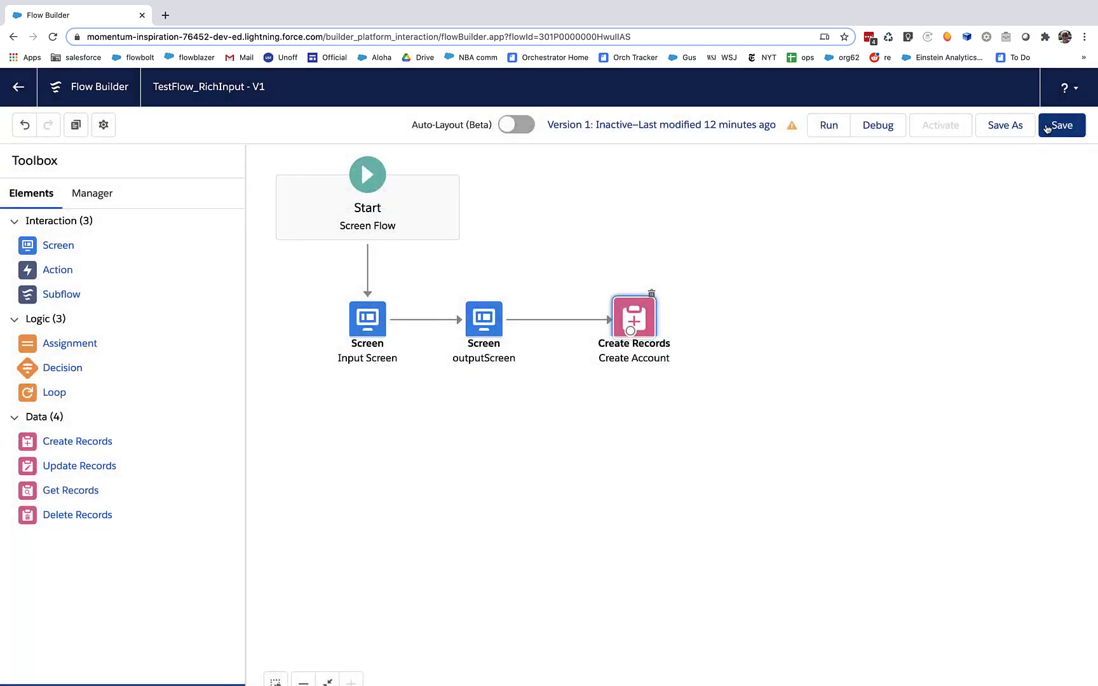
- Save the flow, start a debug run, and screenshot part of the debug page
click(1047, 124)
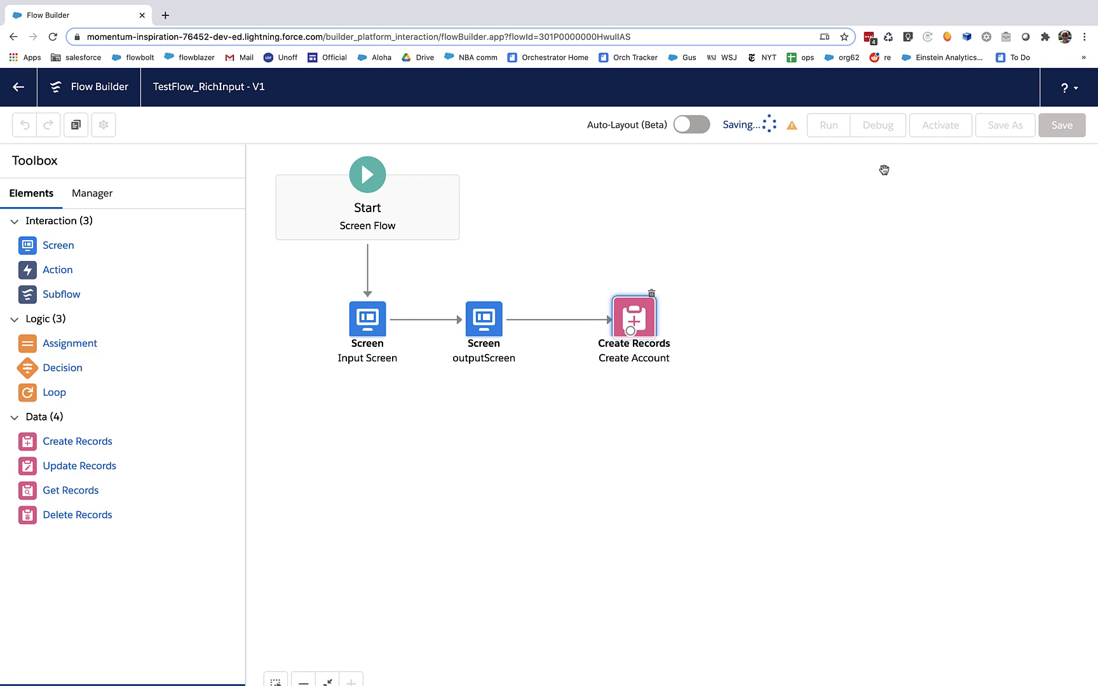
click(877, 125)
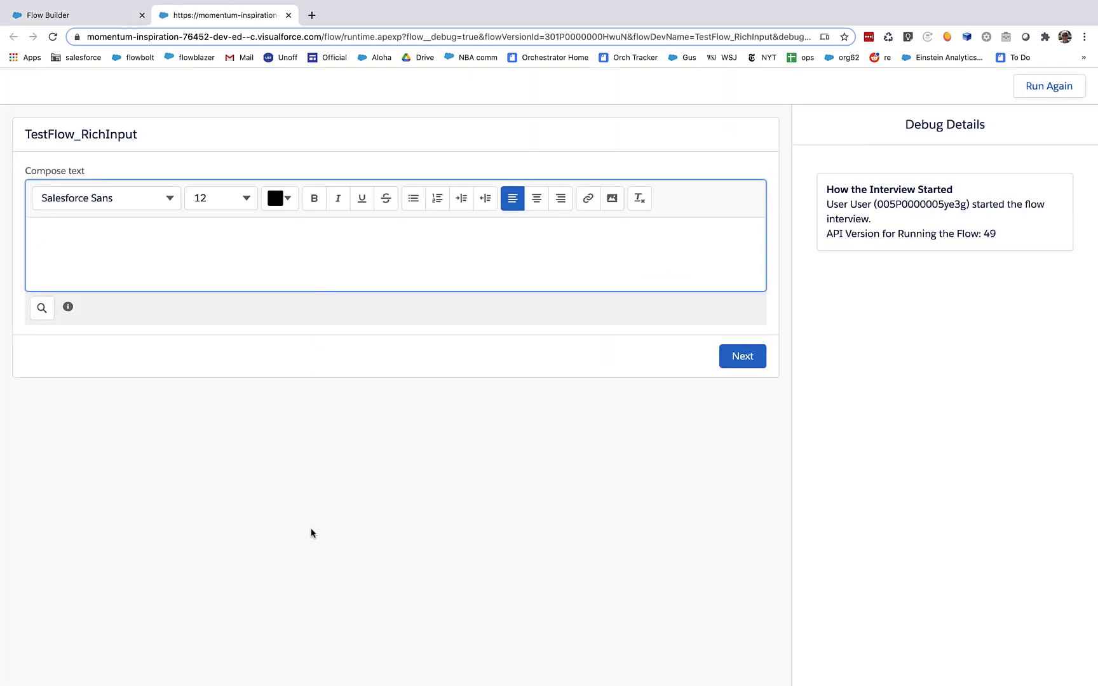
key(super+shift+4)
drag(509, 141, 925, 504)
- Paste the screenshot into Compose text and finish the run, creating account test2
key(super+v)
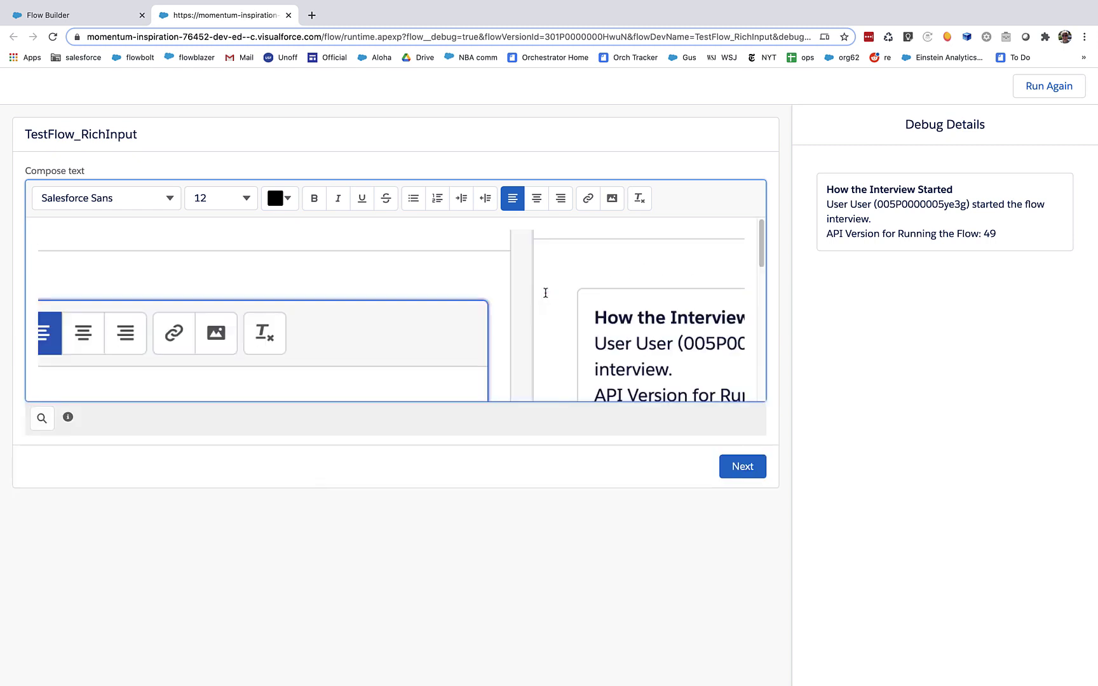
click(729, 468)
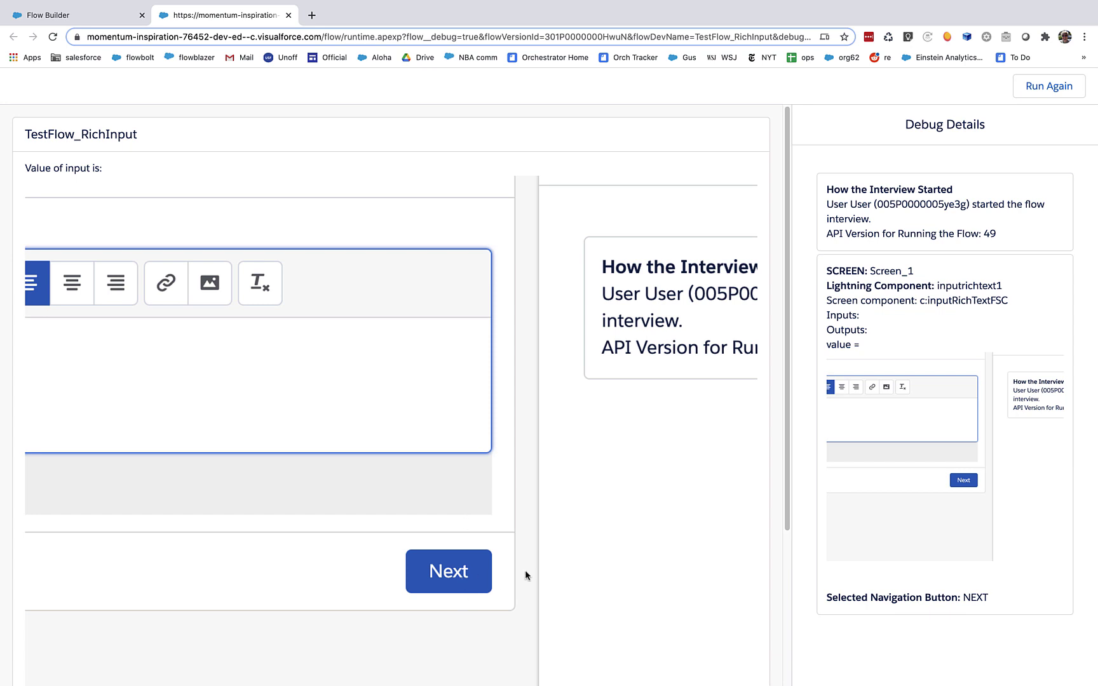
scroll(563, 546, down, 4)
click(728, 653)
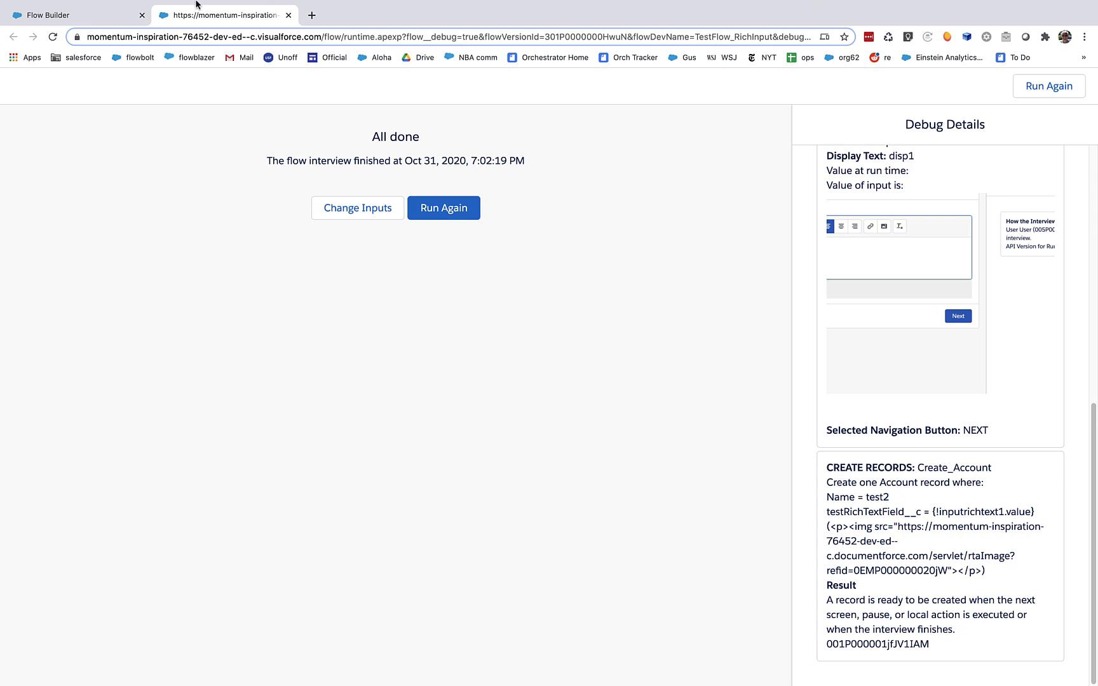
- Leave the flow editor and open the Accounts list in the Service app
mouse_move(198, 5)
click(95, 42)
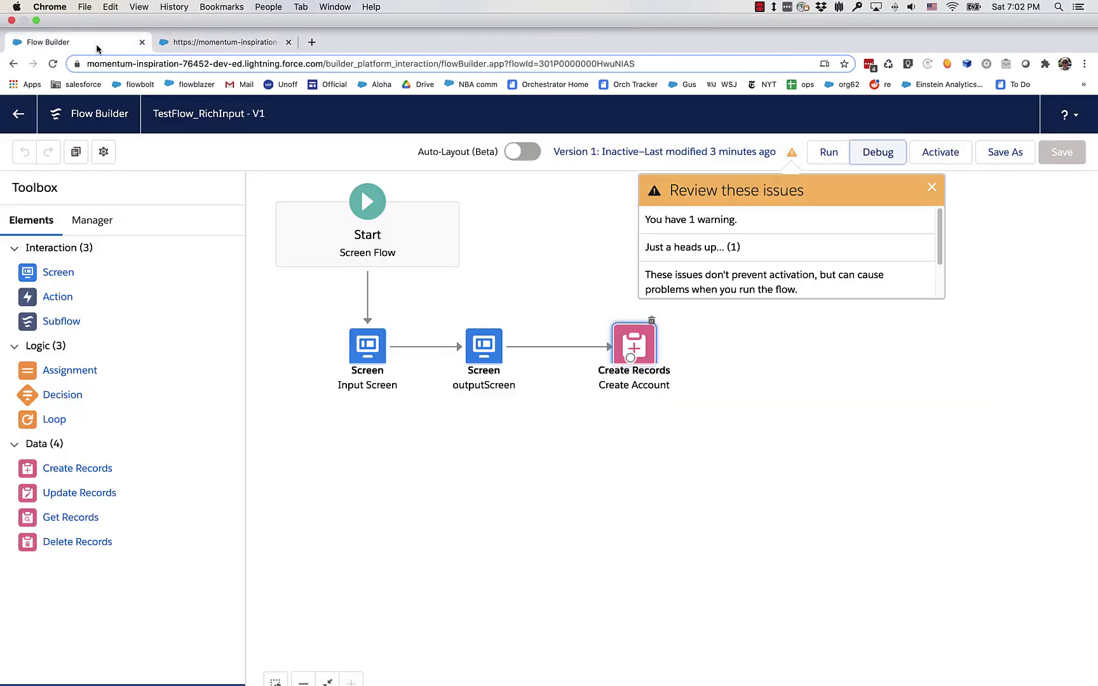
click(19, 99)
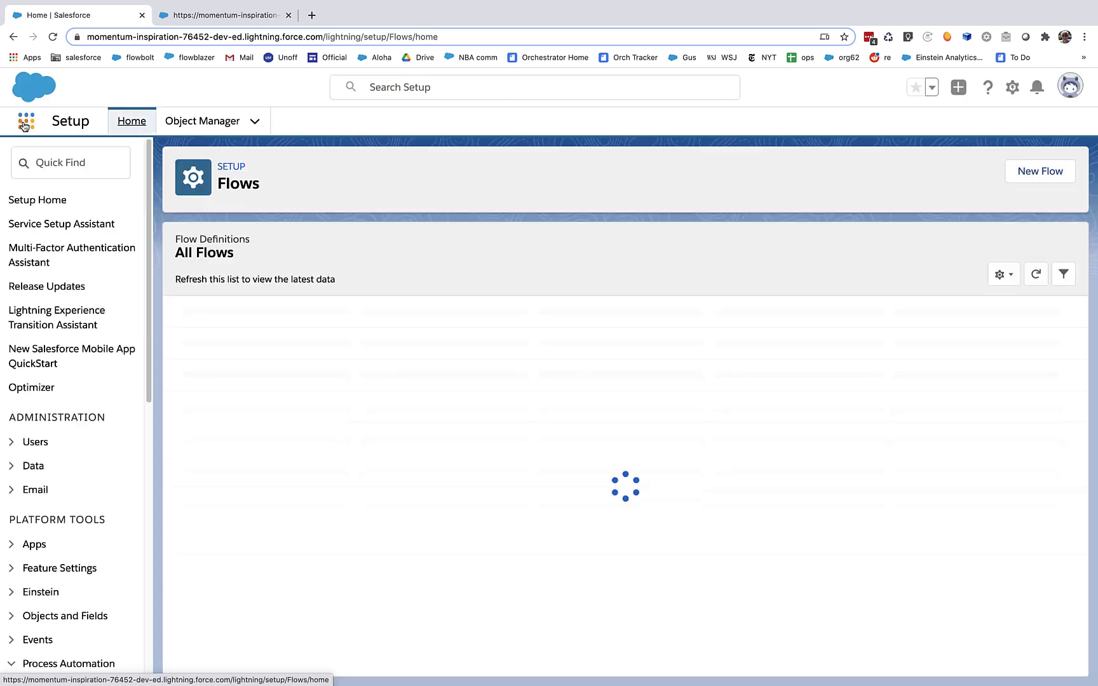
click(26, 121)
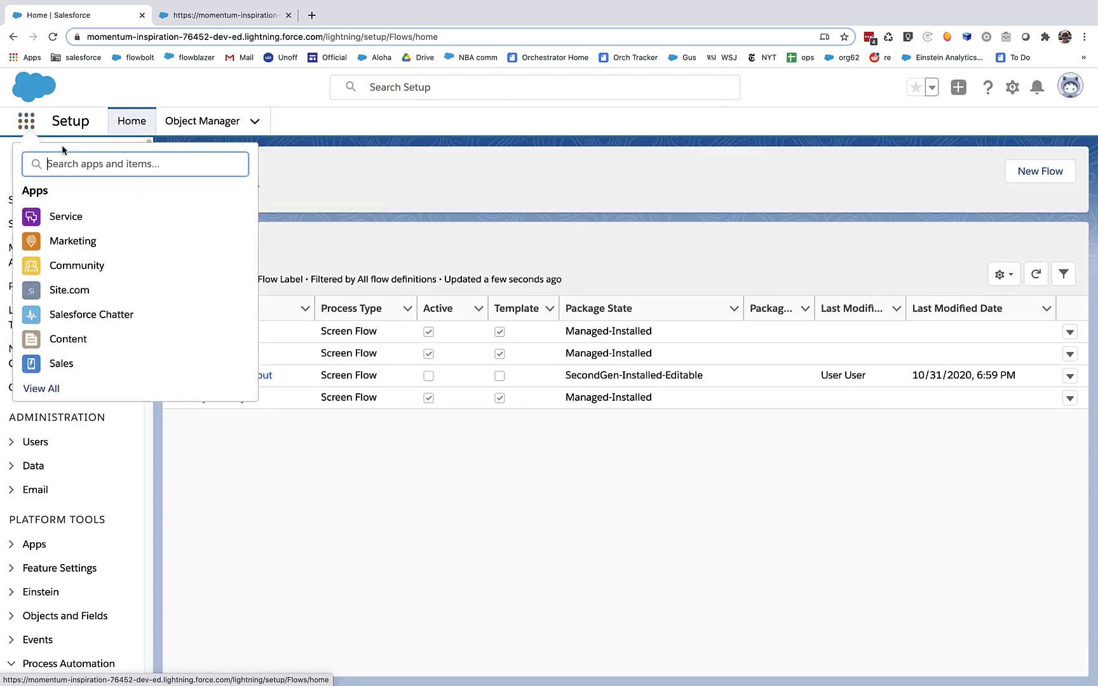
click(64, 217)
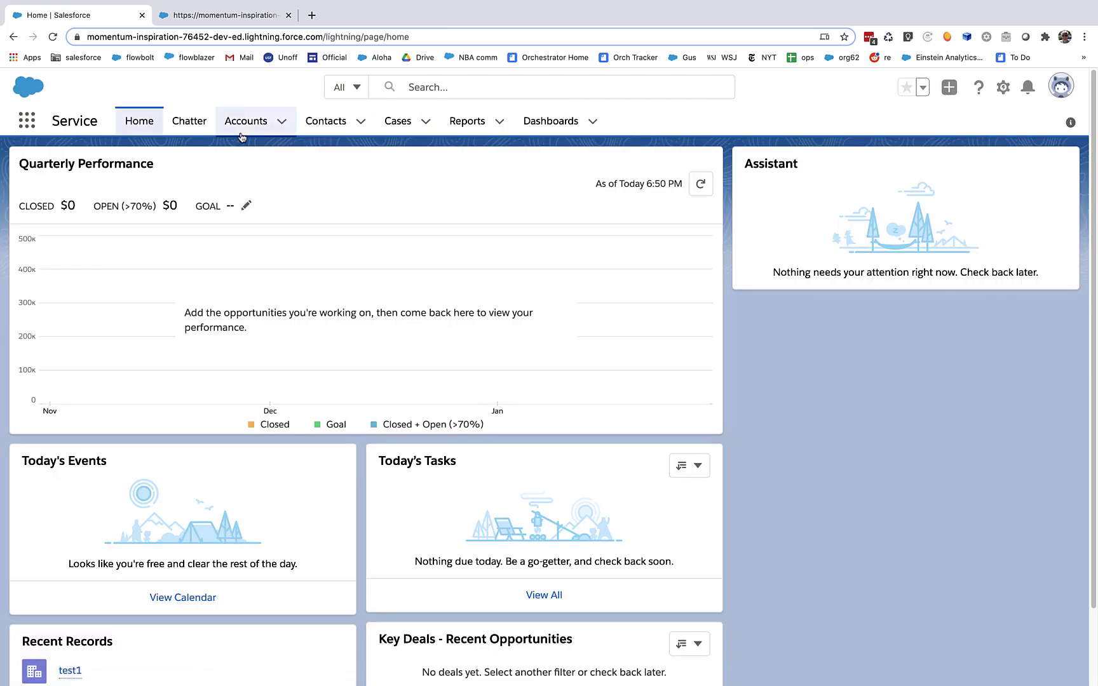
click(246, 123)
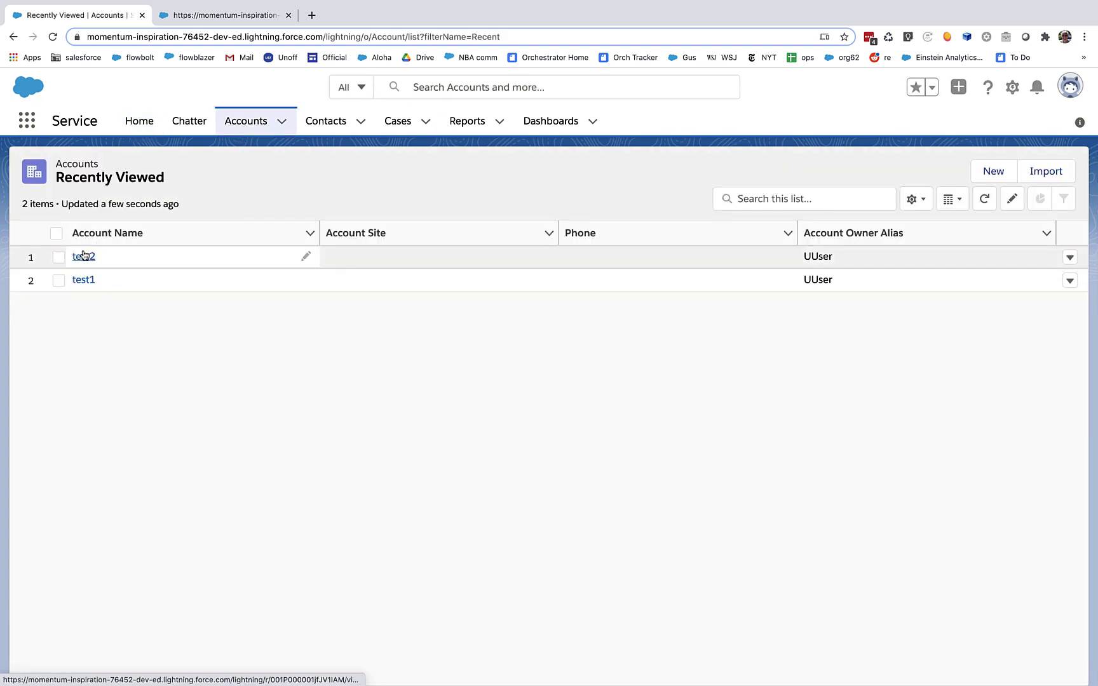
- Edit account test2 and inspect the screenshot stored in its testRichTextField
click(80, 255)
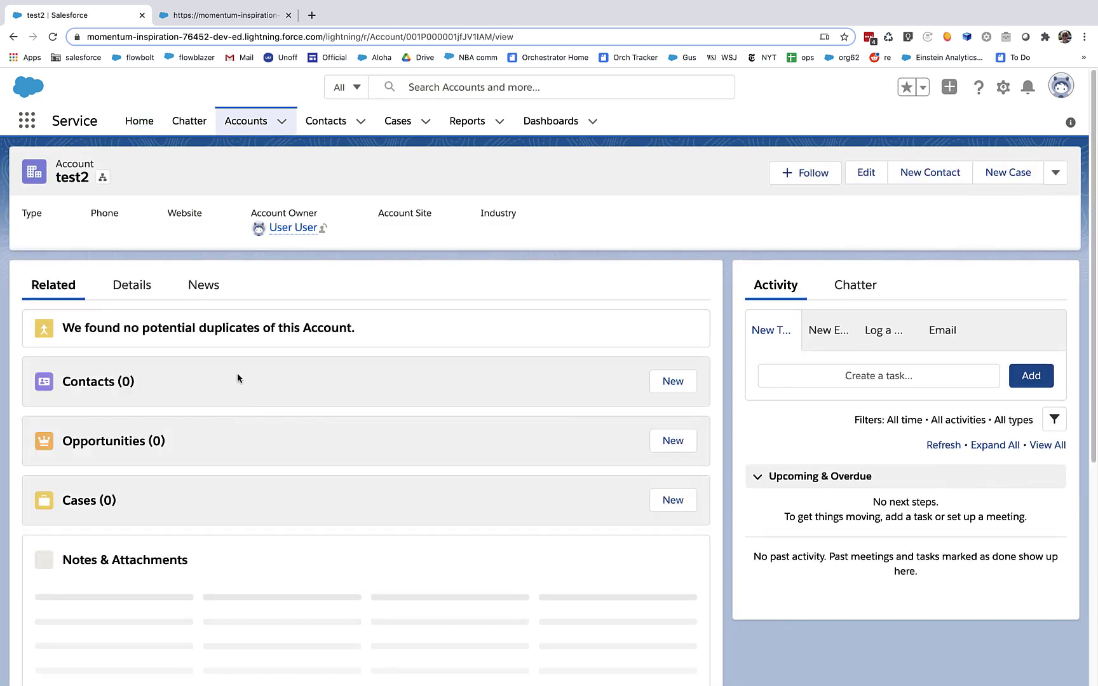
click(875, 172)
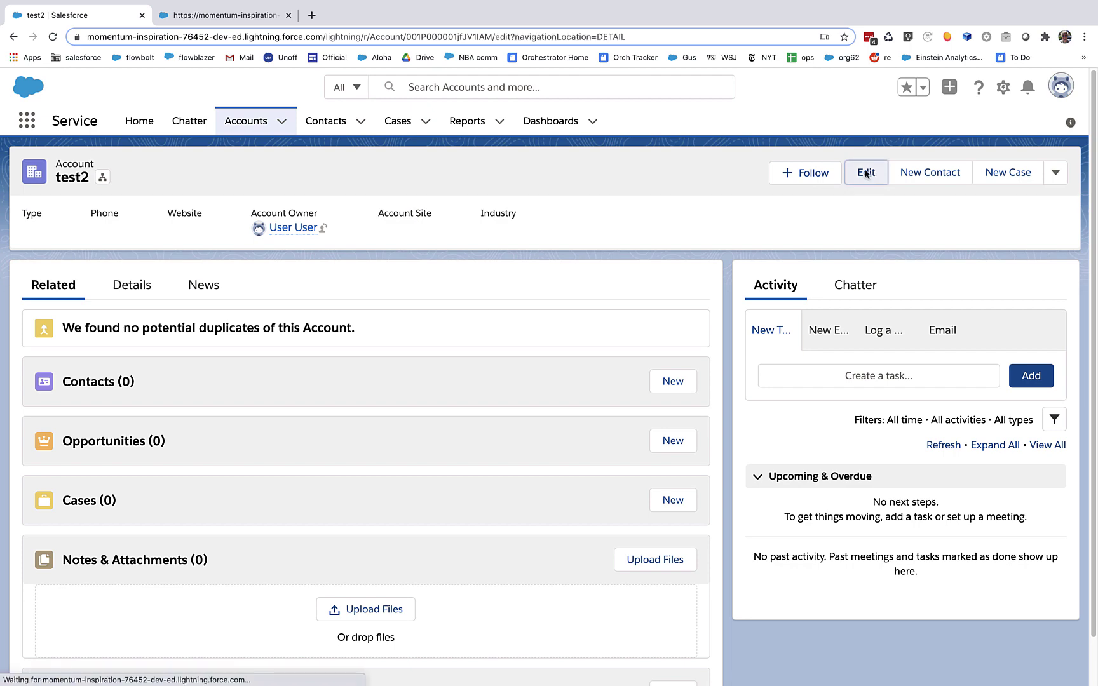
scroll(471, 399, down, 10)
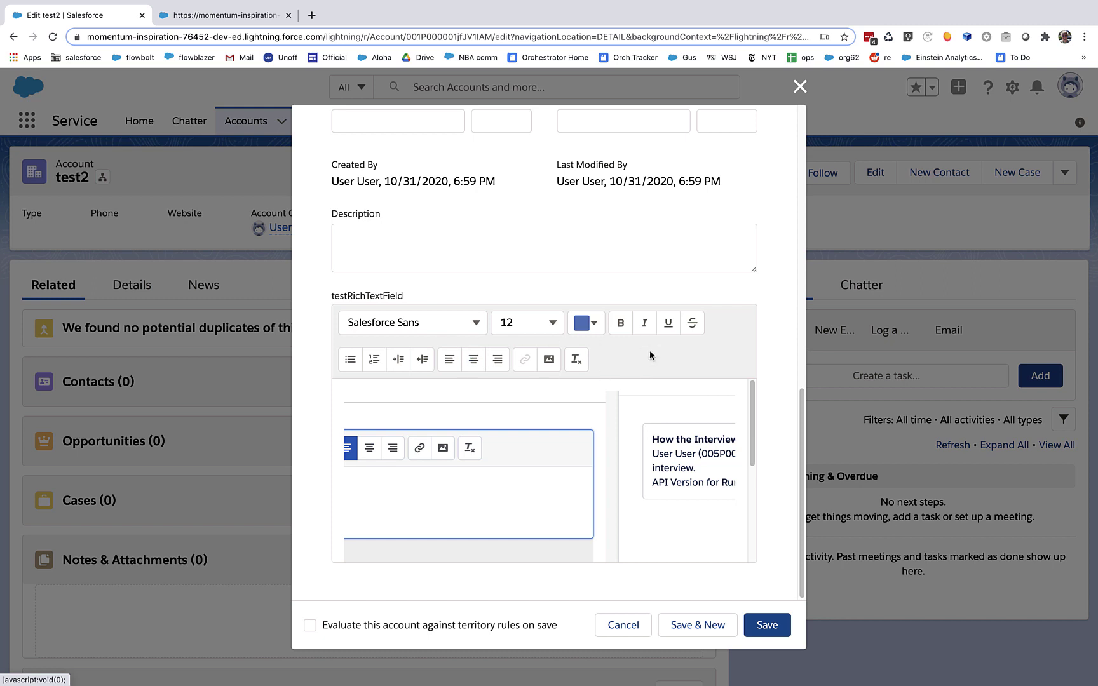
click(490, 467)
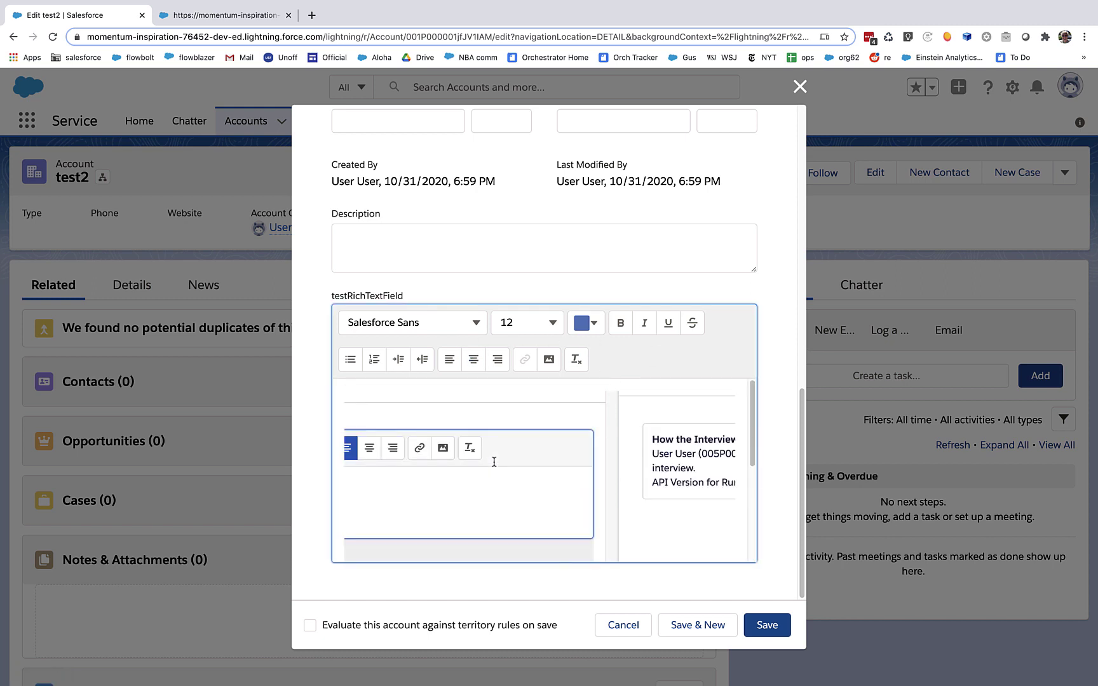
scroll(494, 462, down, 1)
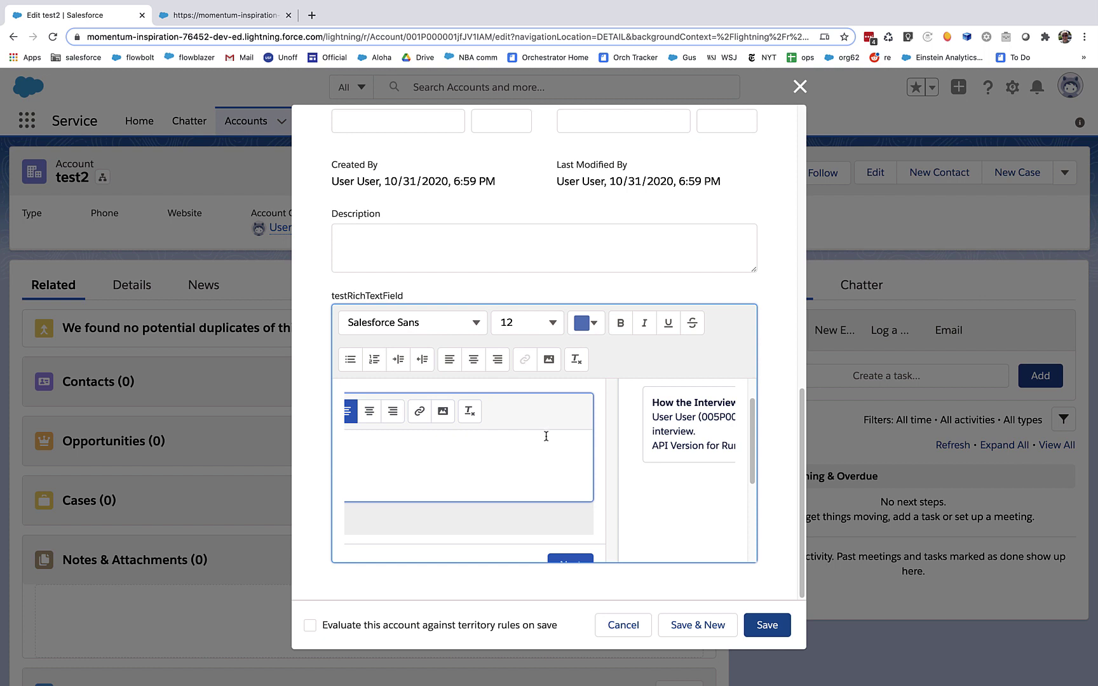
- Switch to the Chrome window with the unofficialsf.com 'Send Better Email' post
key(super+grave)
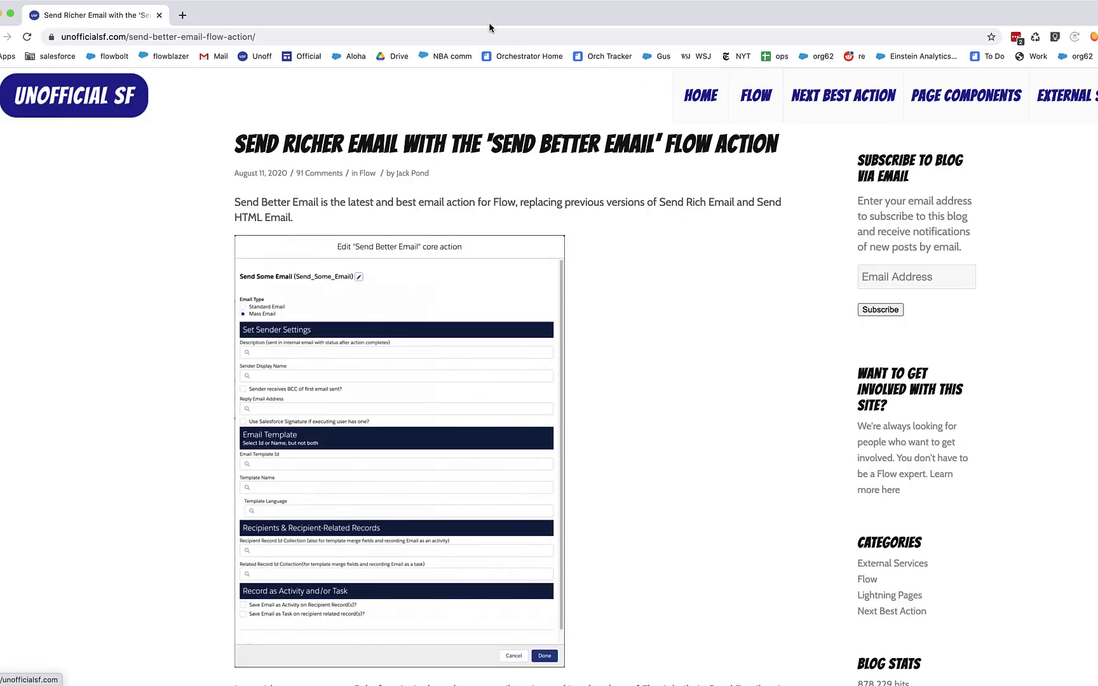